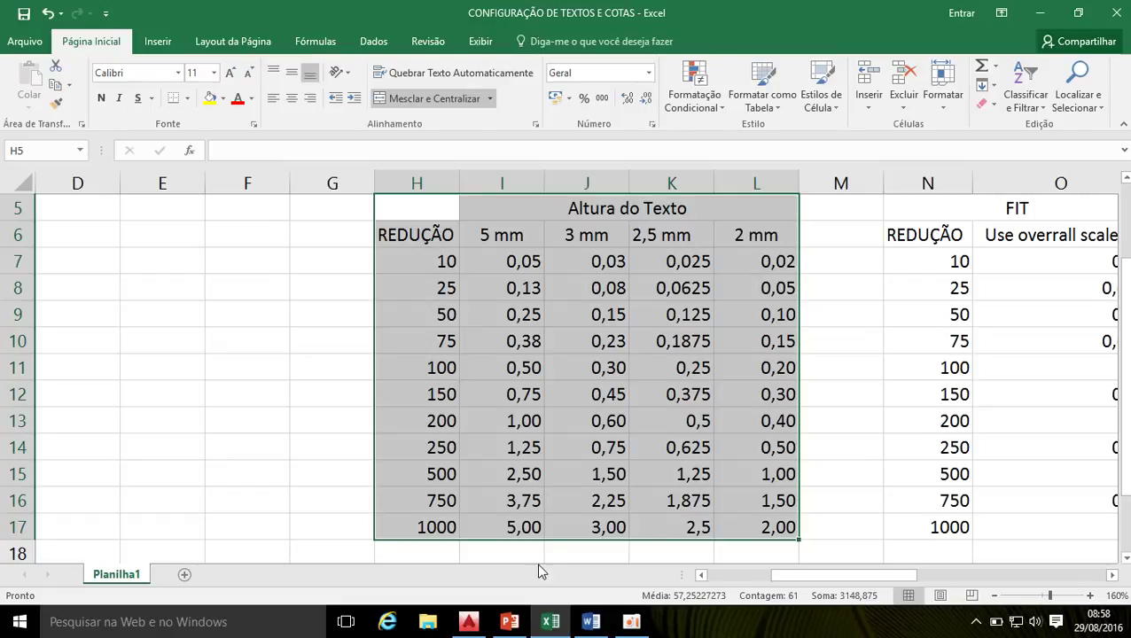
Step: Switch to Word and right-align the 5 mm, 3 mm, 2,5 mm and 2 mm headings of the Altura do Texto table
click(591, 623)
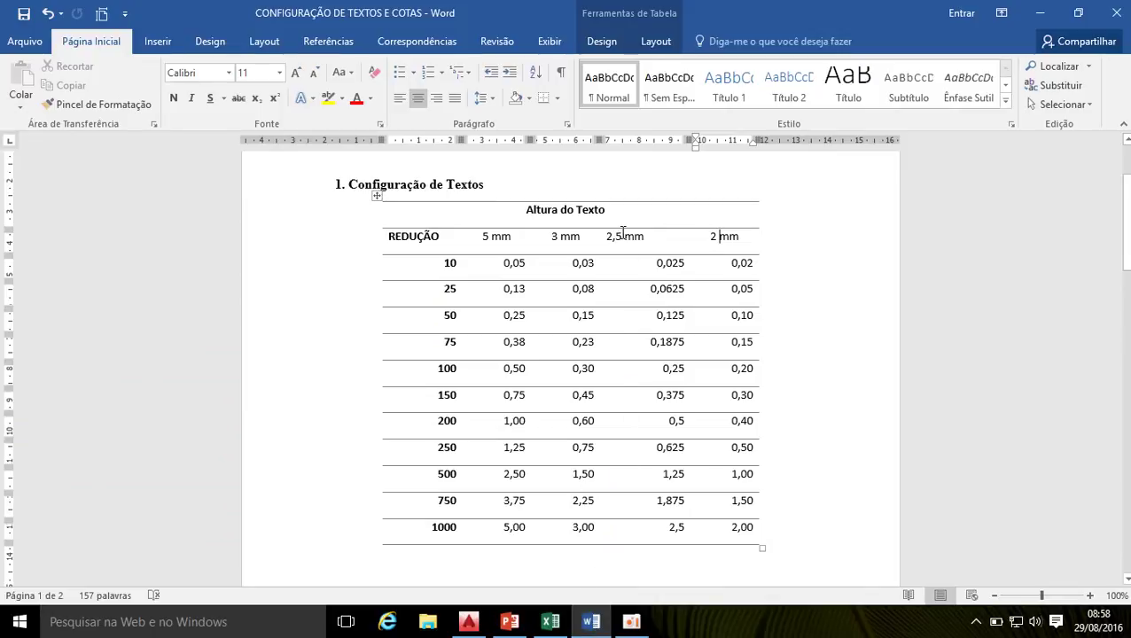
drag(608, 236, 638, 238)
drag(483, 238, 736, 238)
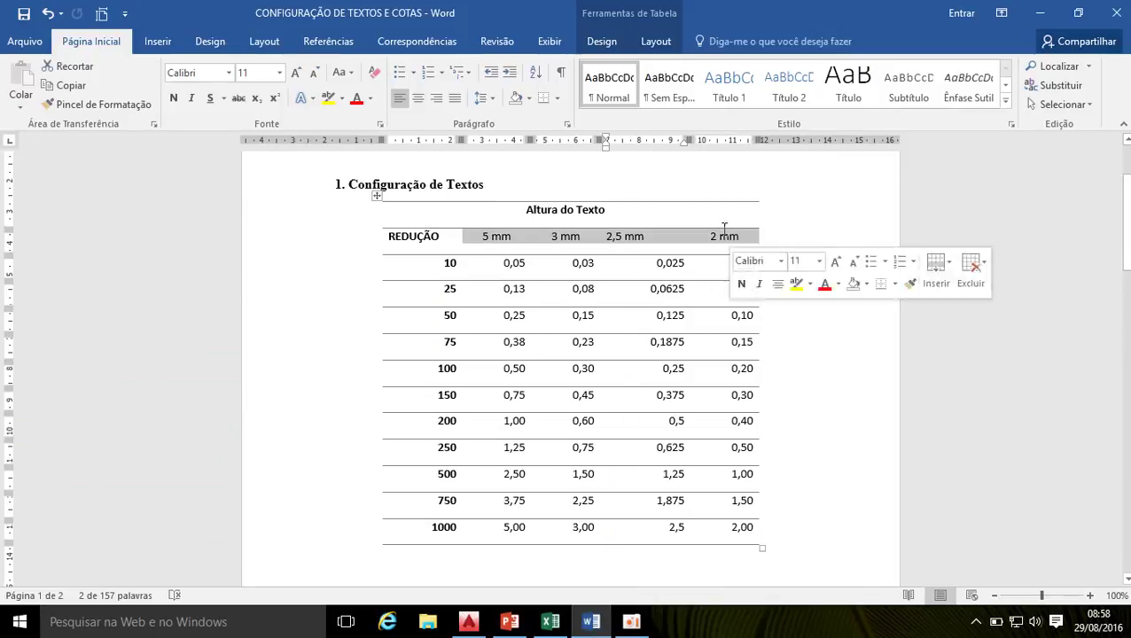
click(417, 97)
click(436, 97)
click(795, 306)
drag(650, 237, 684, 237)
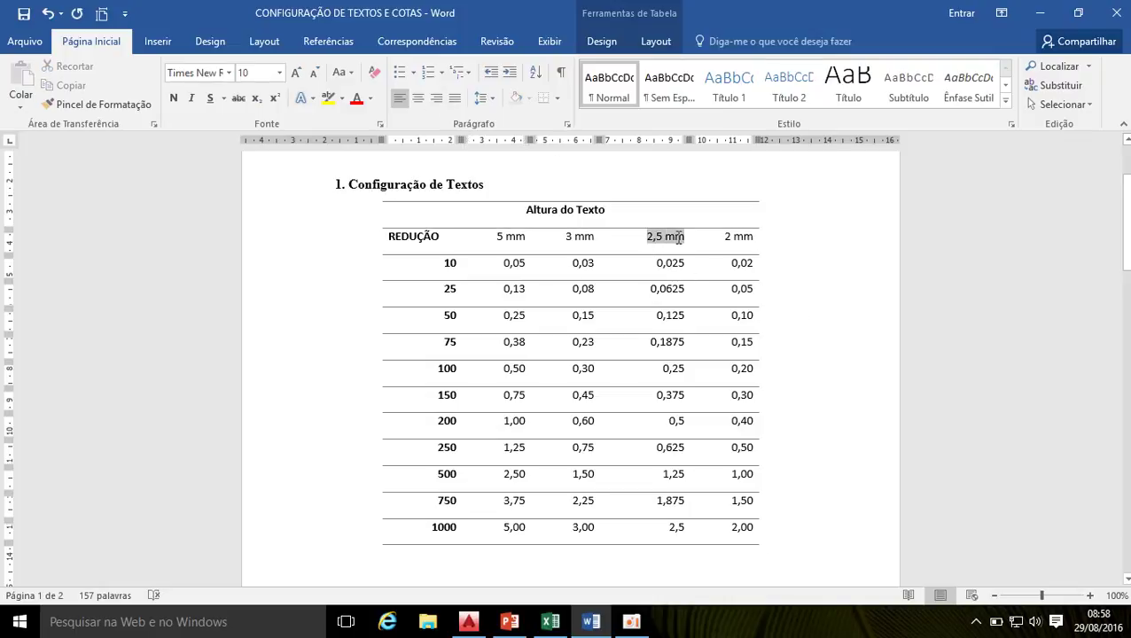
click(803, 320)
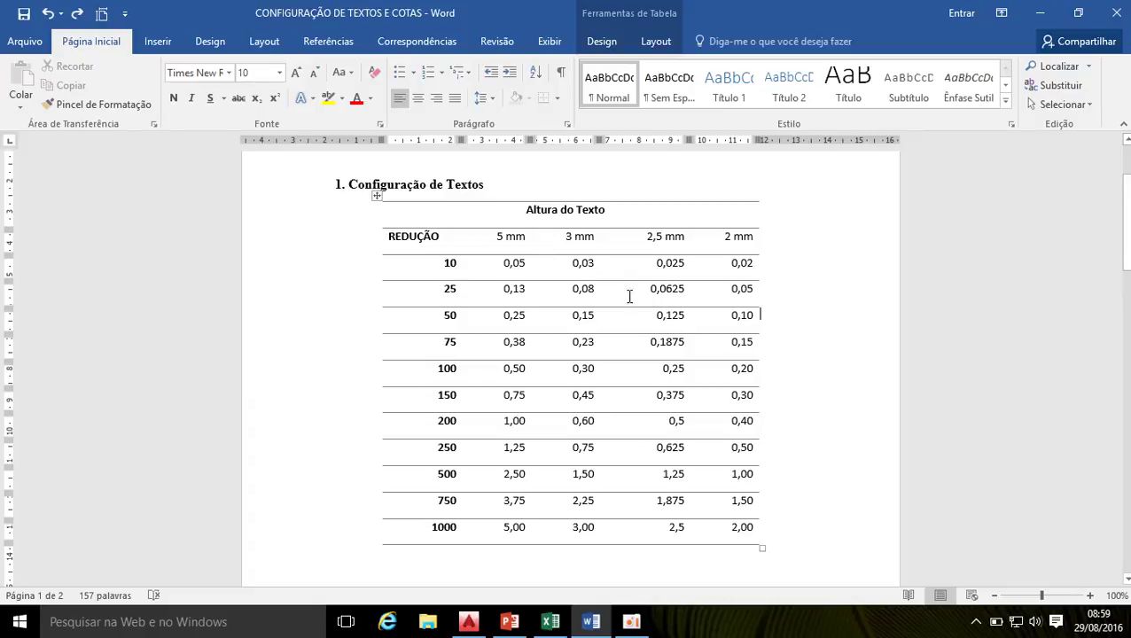
Step: Switch to AutoCAD and open the text style settings of the floor plan drawing
click(468, 621)
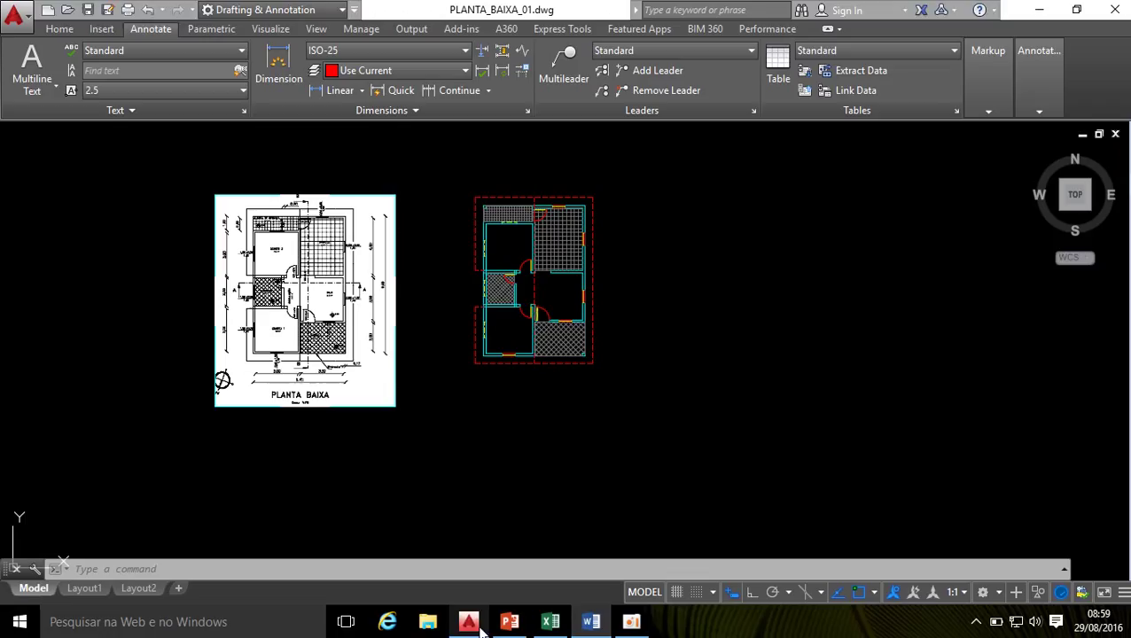
click(62, 30)
click(144, 30)
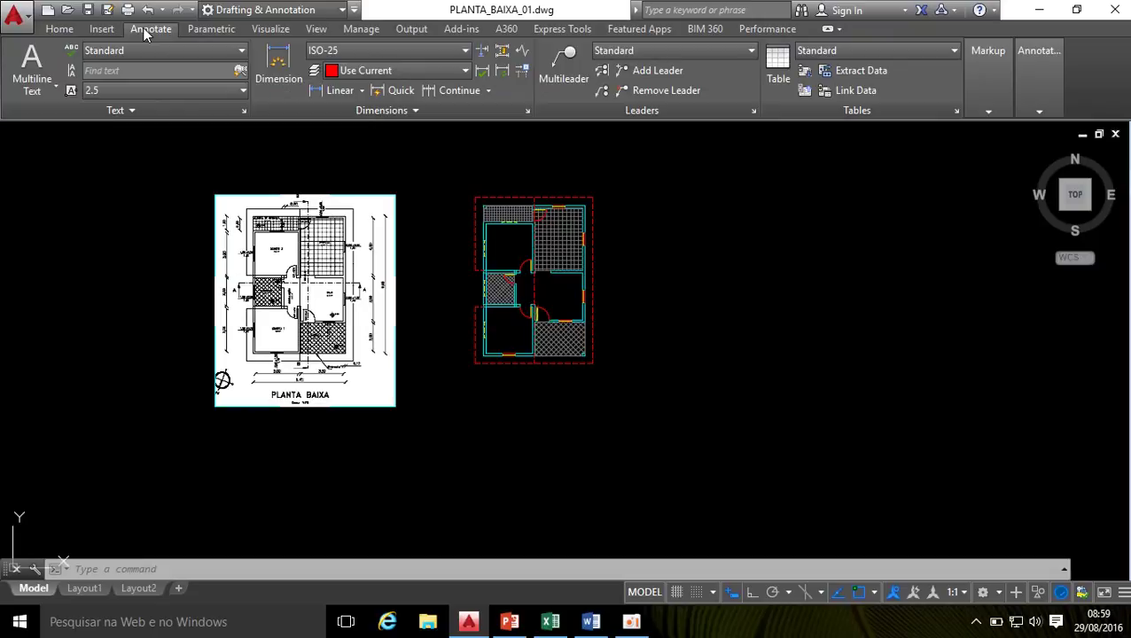
click(244, 112)
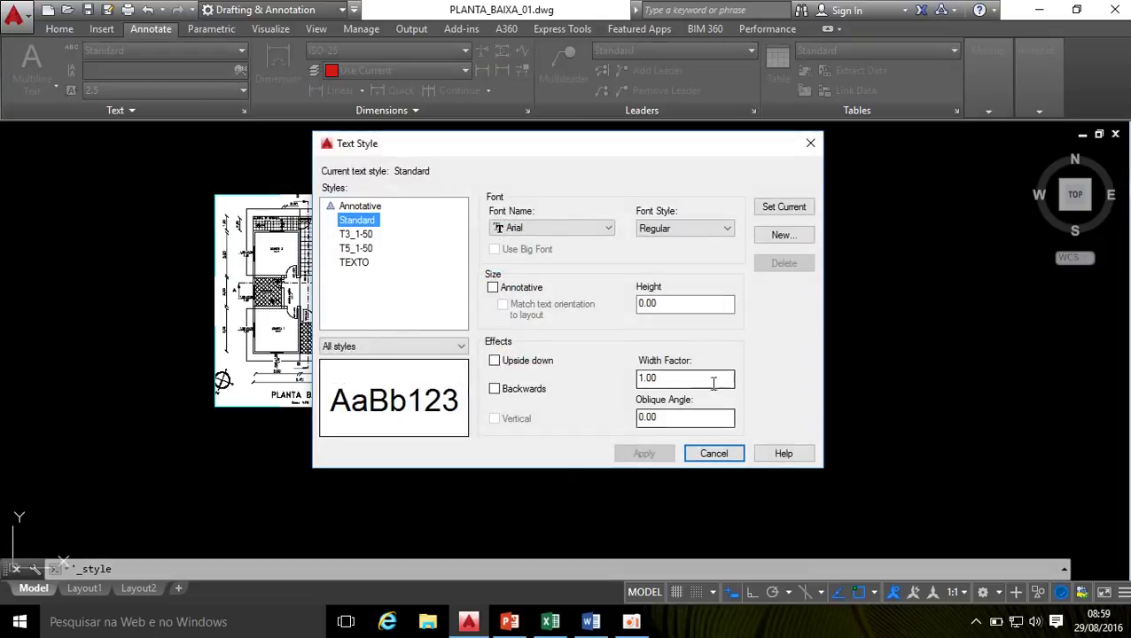
click(810, 143)
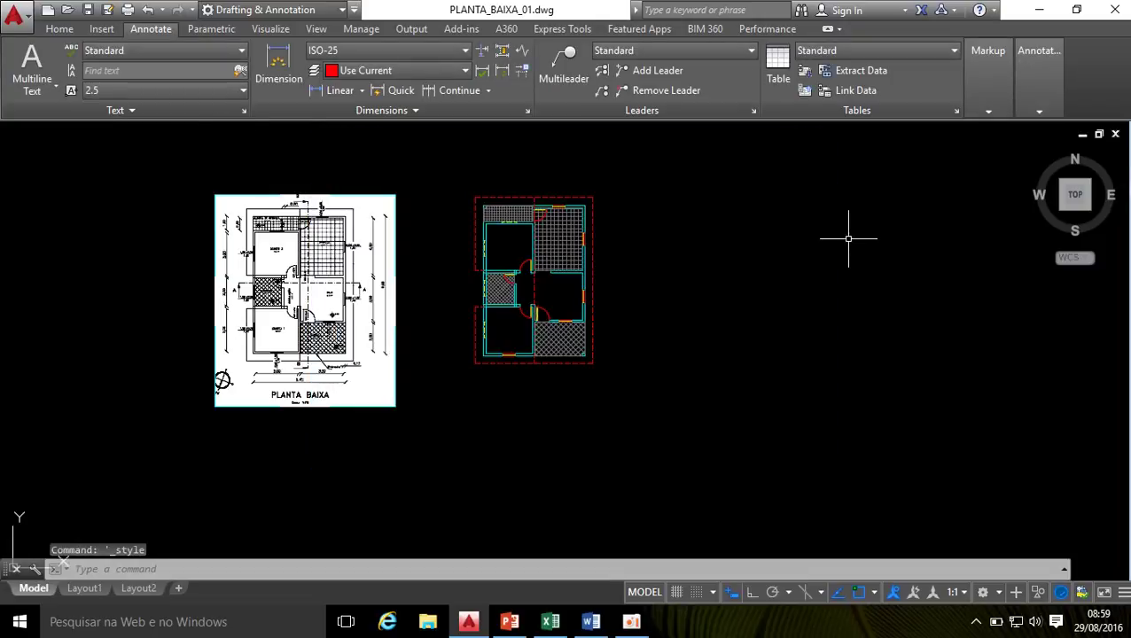
text(st)
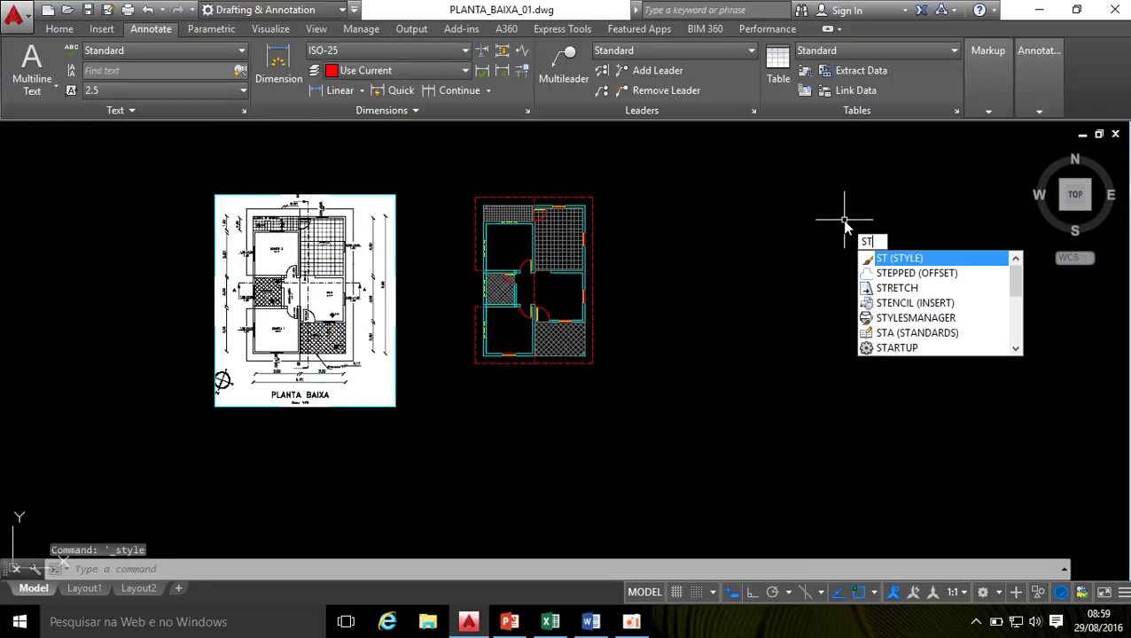
key(Return)
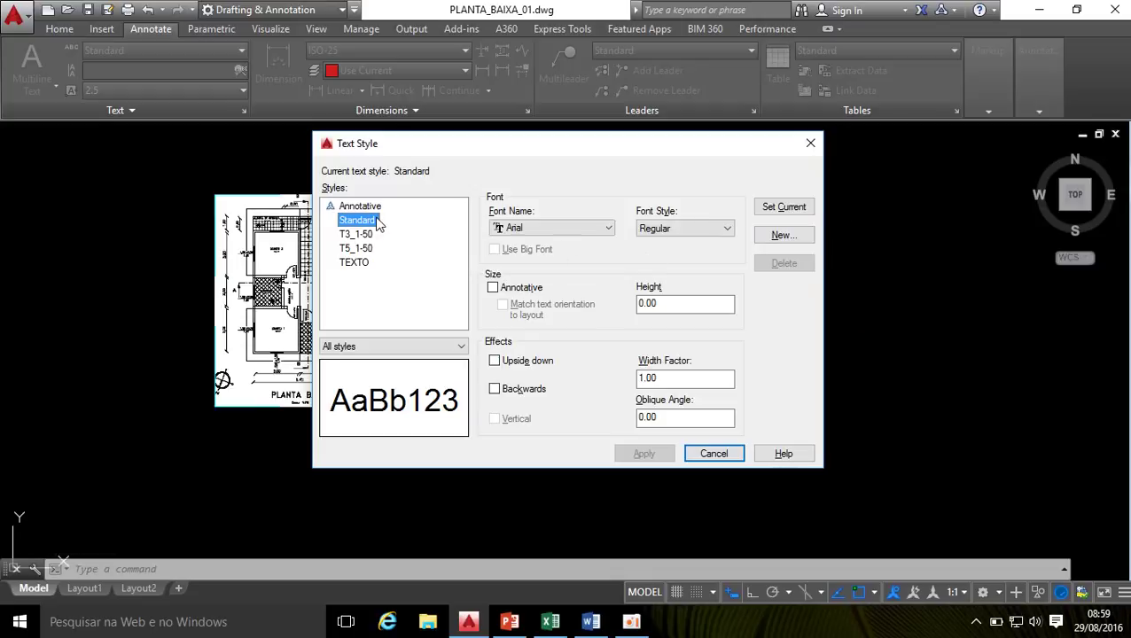
Step: Create a new text style named T2_1-50 based on the Standard style
click(362, 221)
click(689, 243)
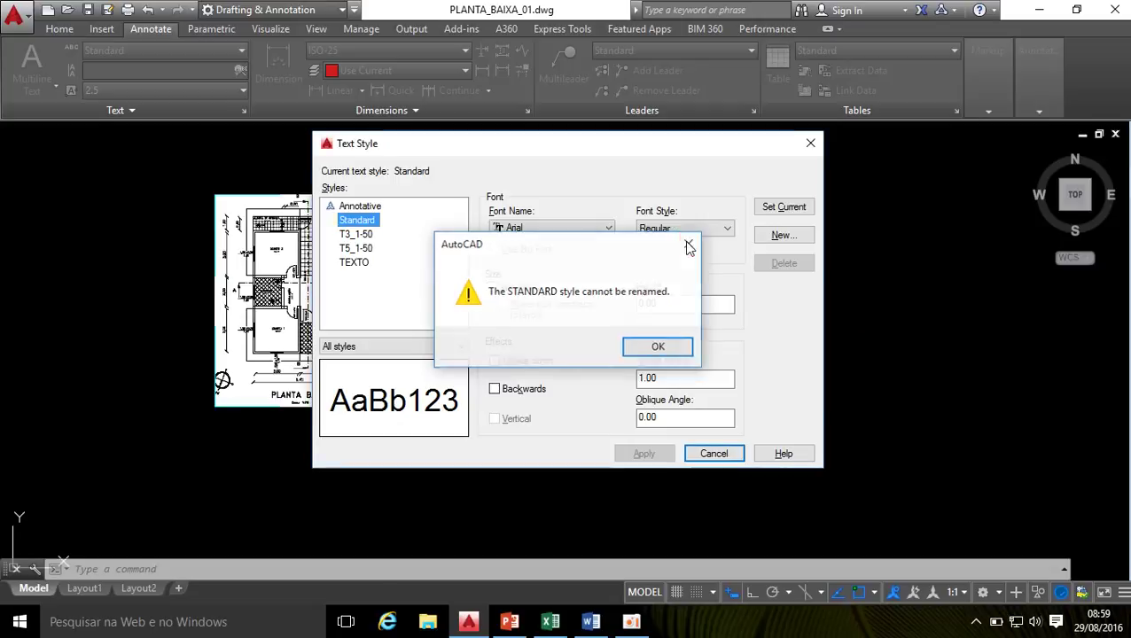
click(783, 236)
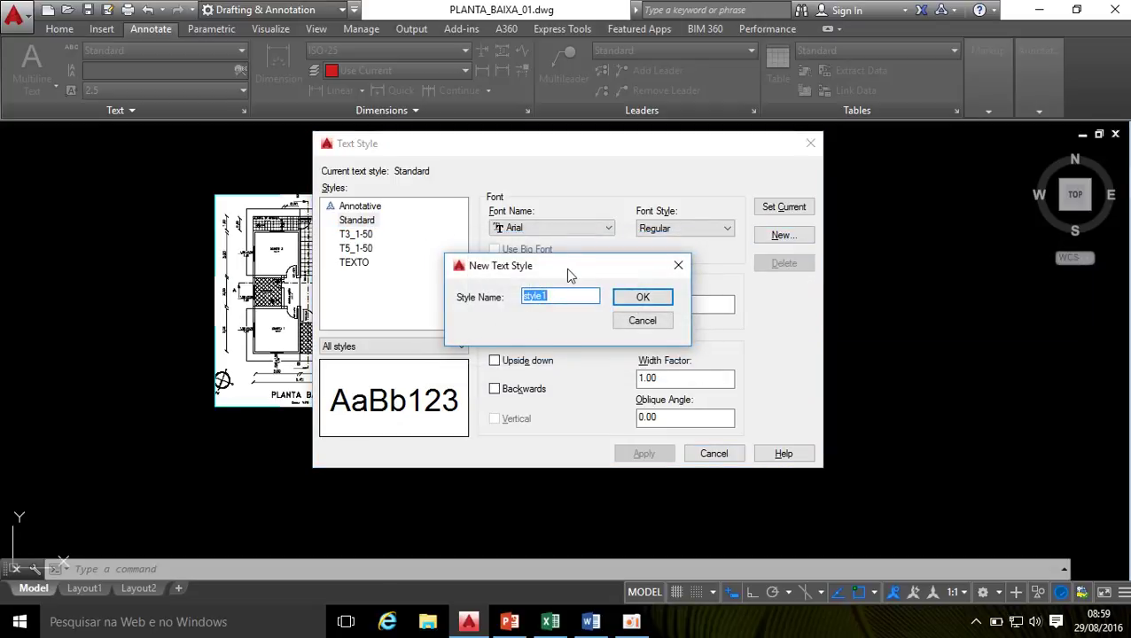
drag(568, 267, 573, 247)
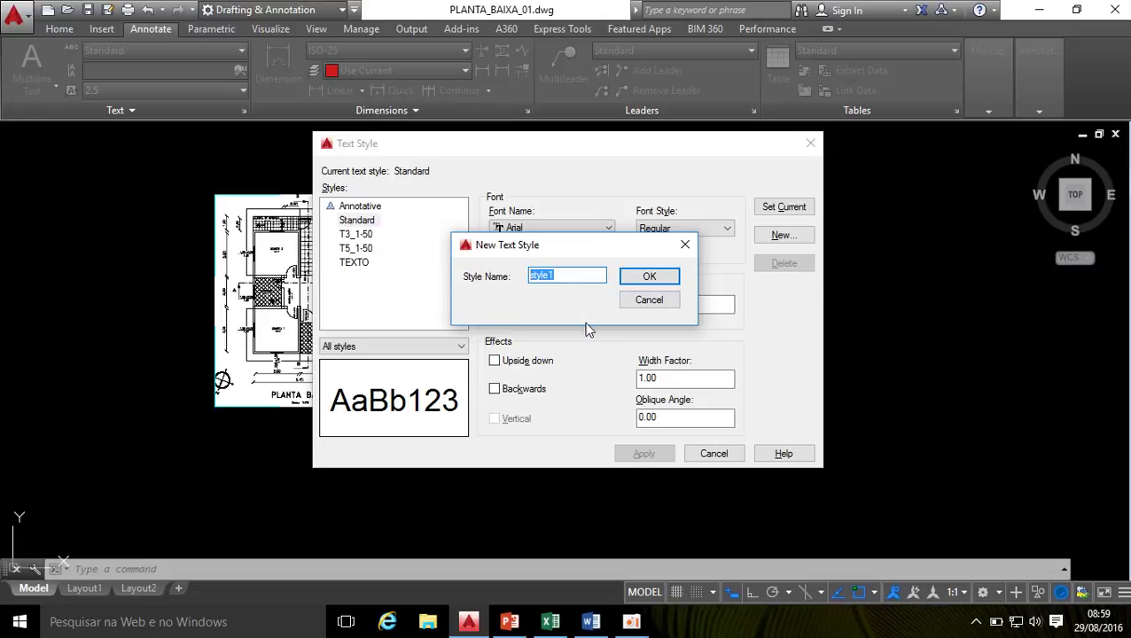
text(T2_1-50)
click(551, 276)
key(BackSpace)
text(/)
key(BackSpace)
text(-)
click(670, 280)
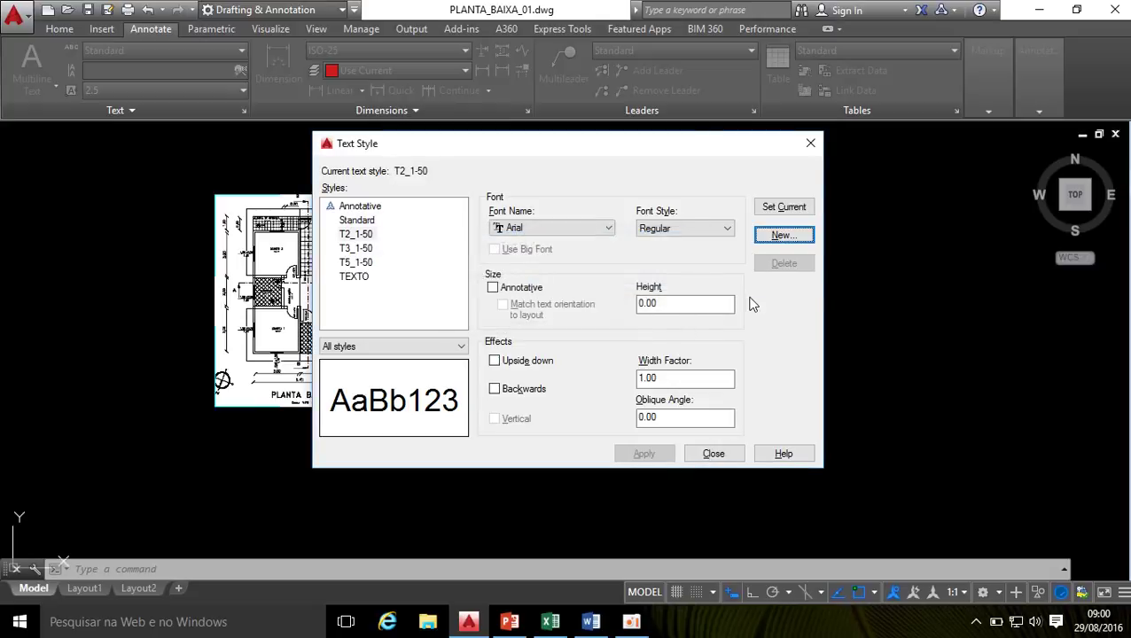
Step: Select the T2_1-50 style and look up the 2 mm text height for reduction 50 in the Word table
click(356, 235)
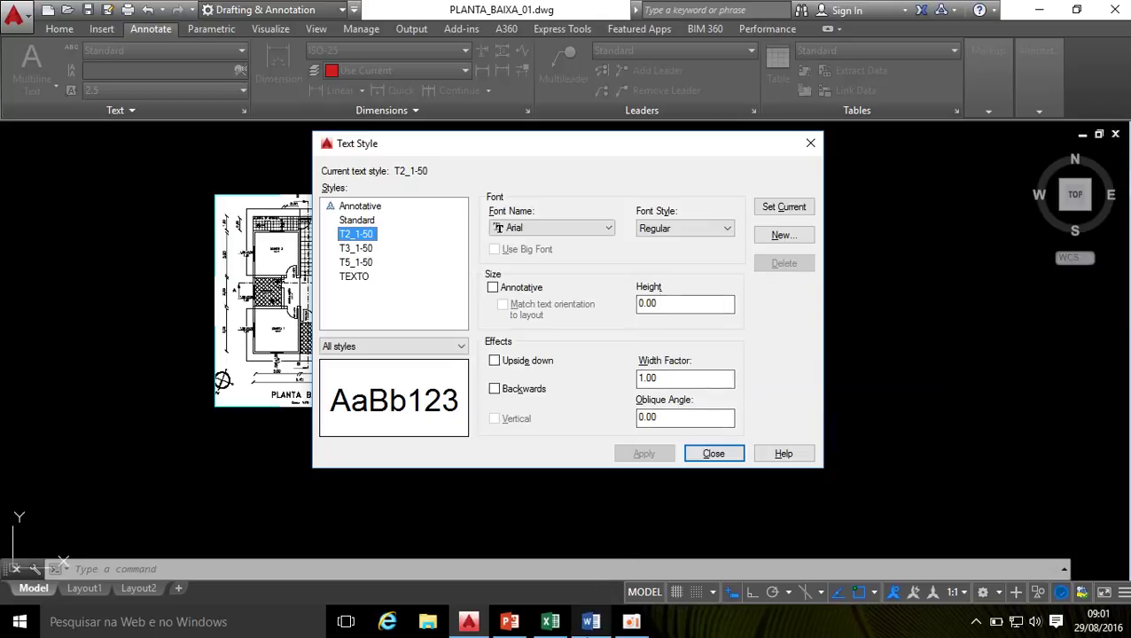
click(591, 622)
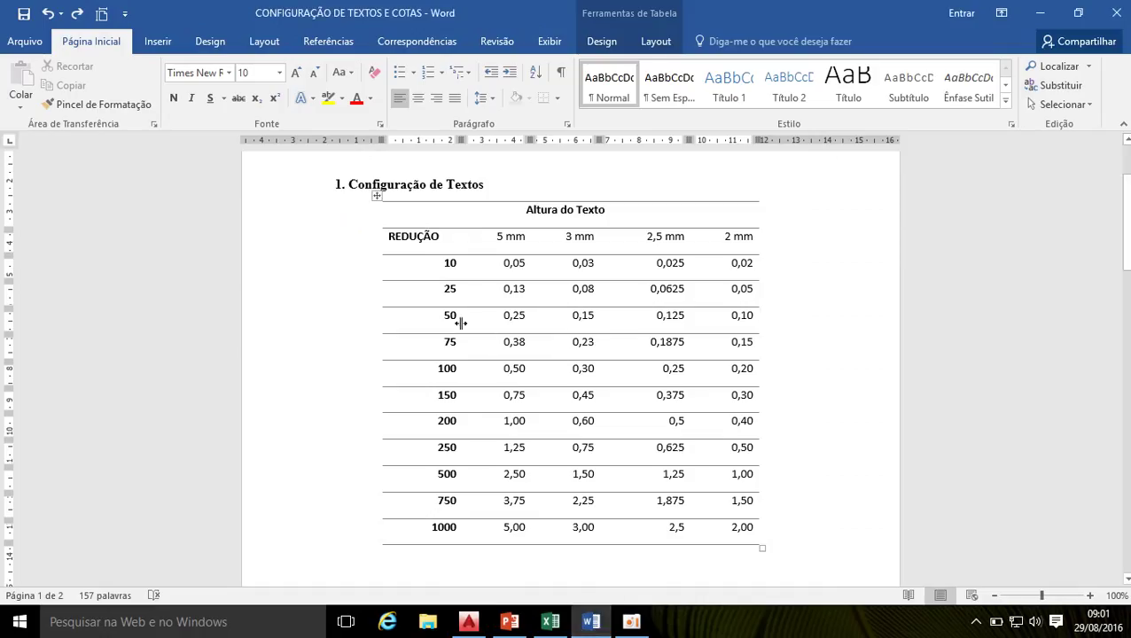
drag(445, 315, 770, 316)
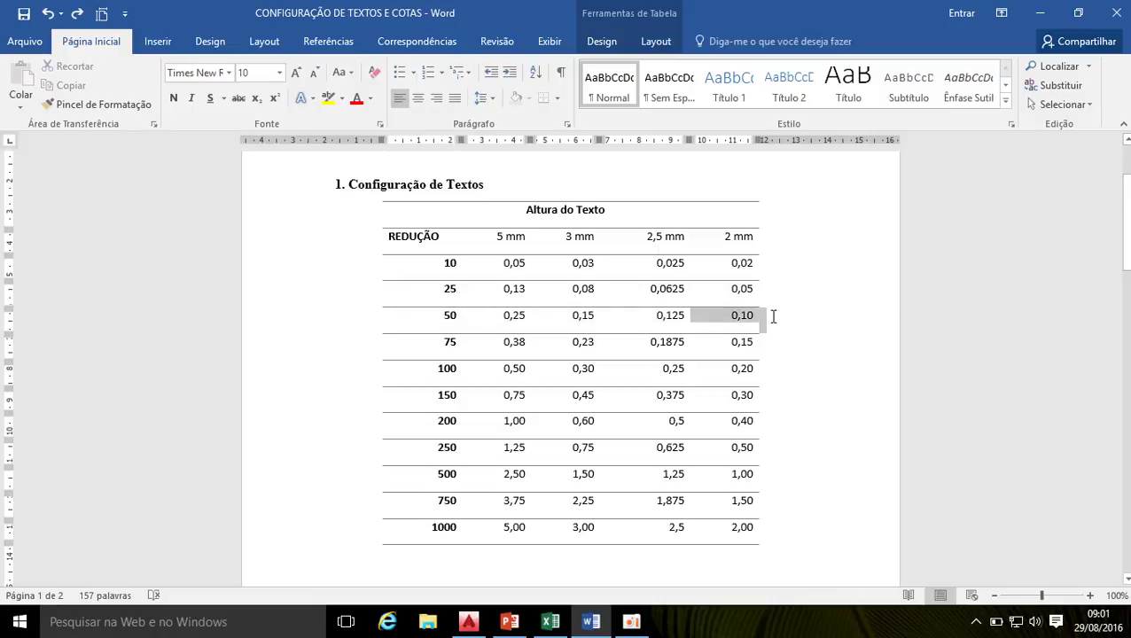
click(774, 332)
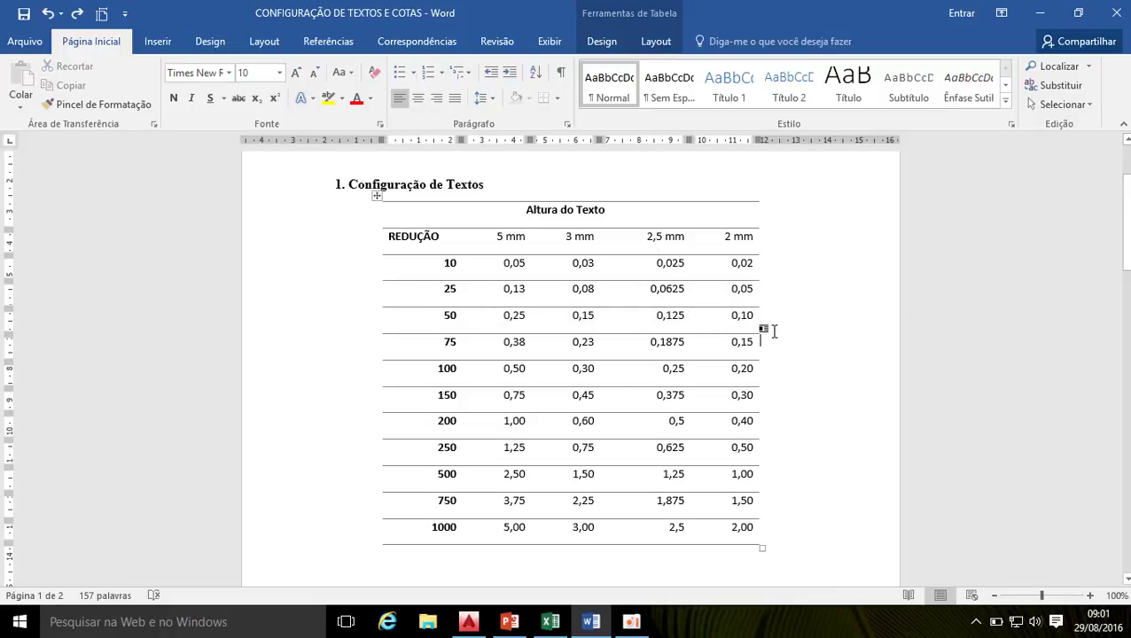
click(550, 622)
click(590, 621)
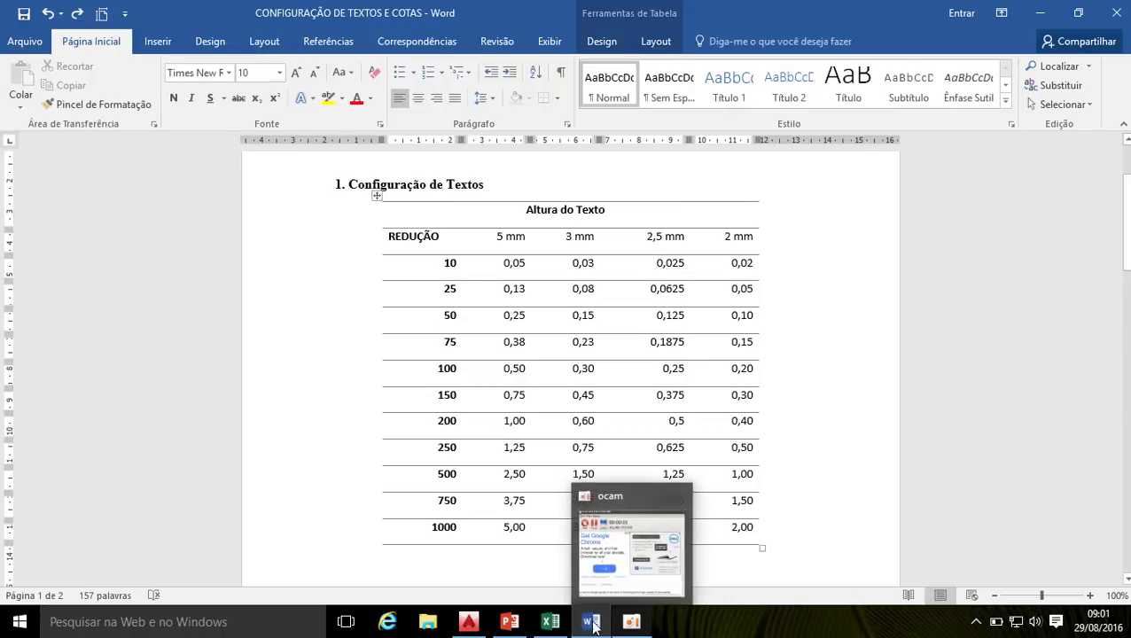
Step: Switch back to AutoCAD, set the T2_1-50 style's height to 0.10, apply it and close the text style settings
click(468, 621)
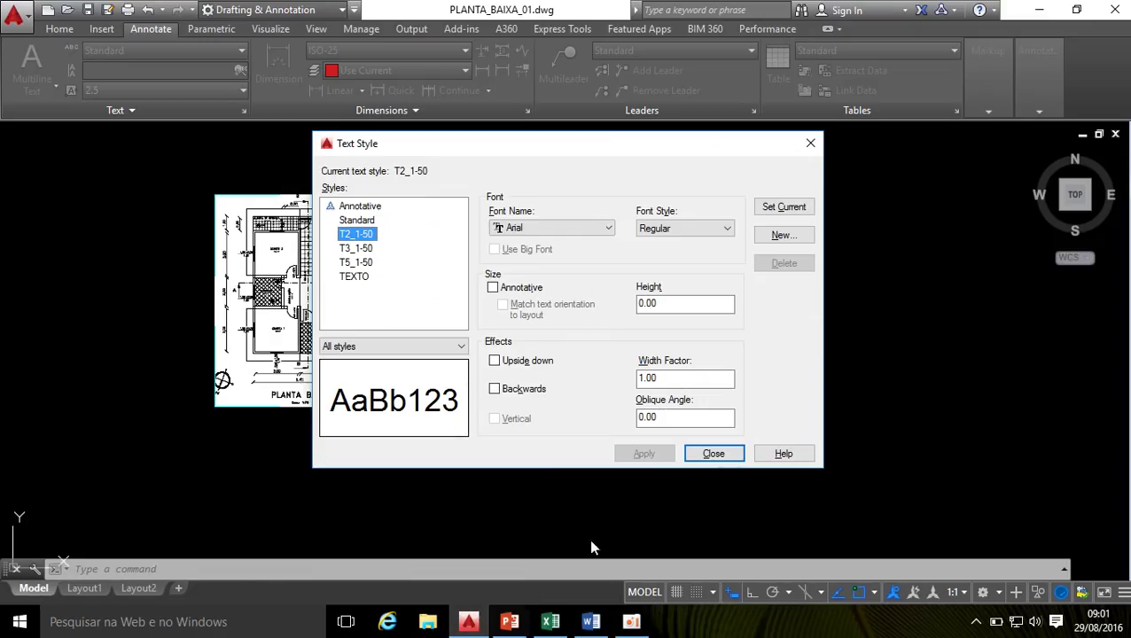
double_click(650, 304)
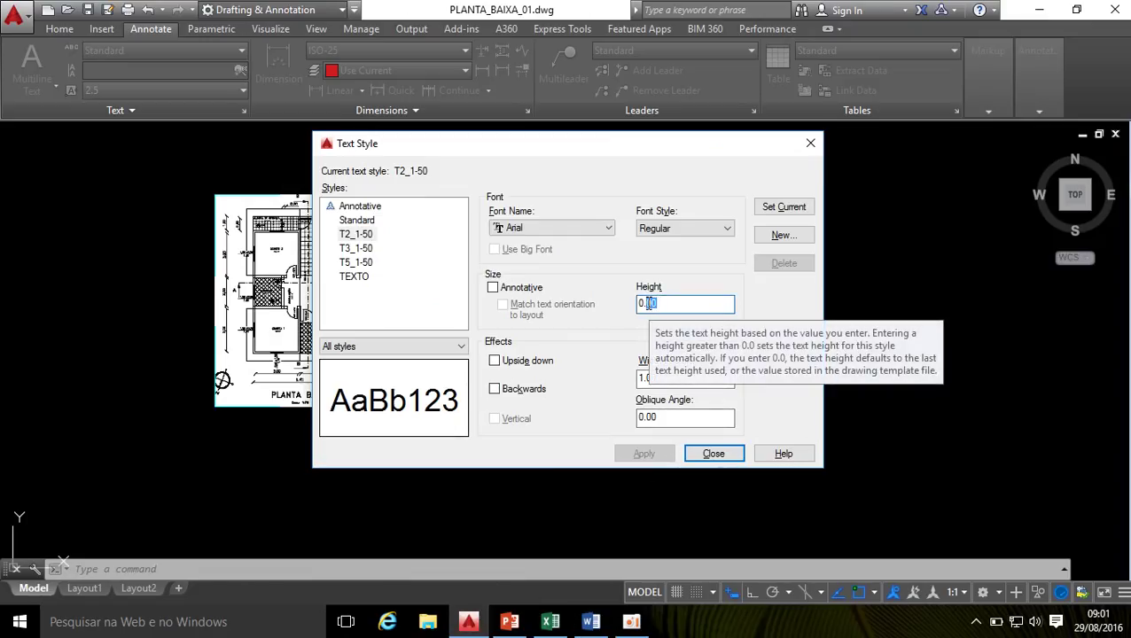
text(10)
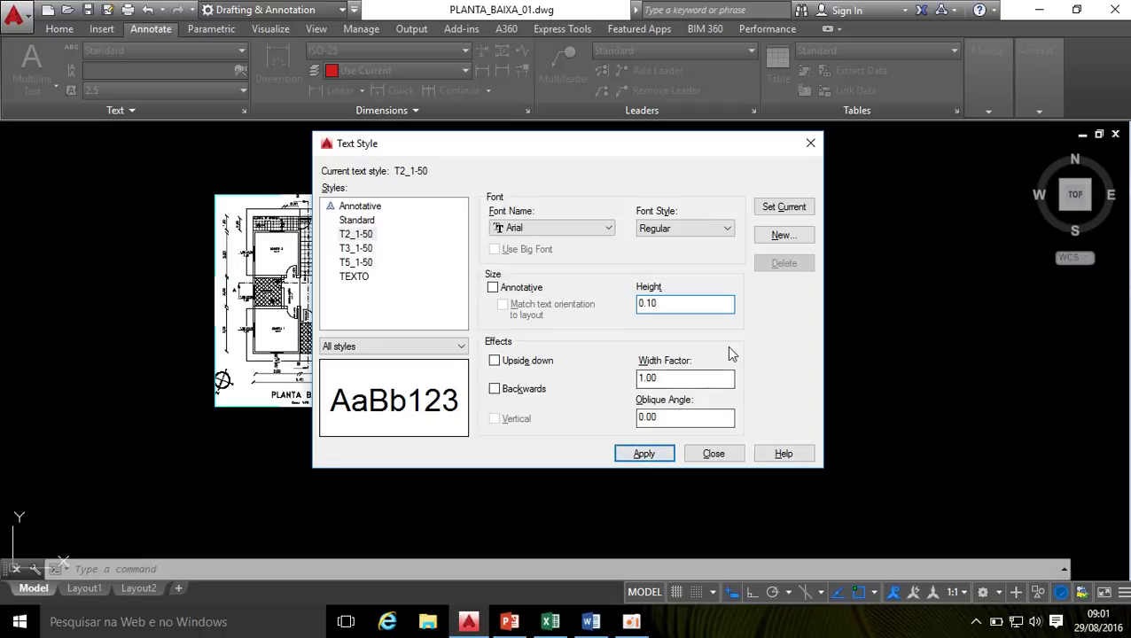
click(644, 454)
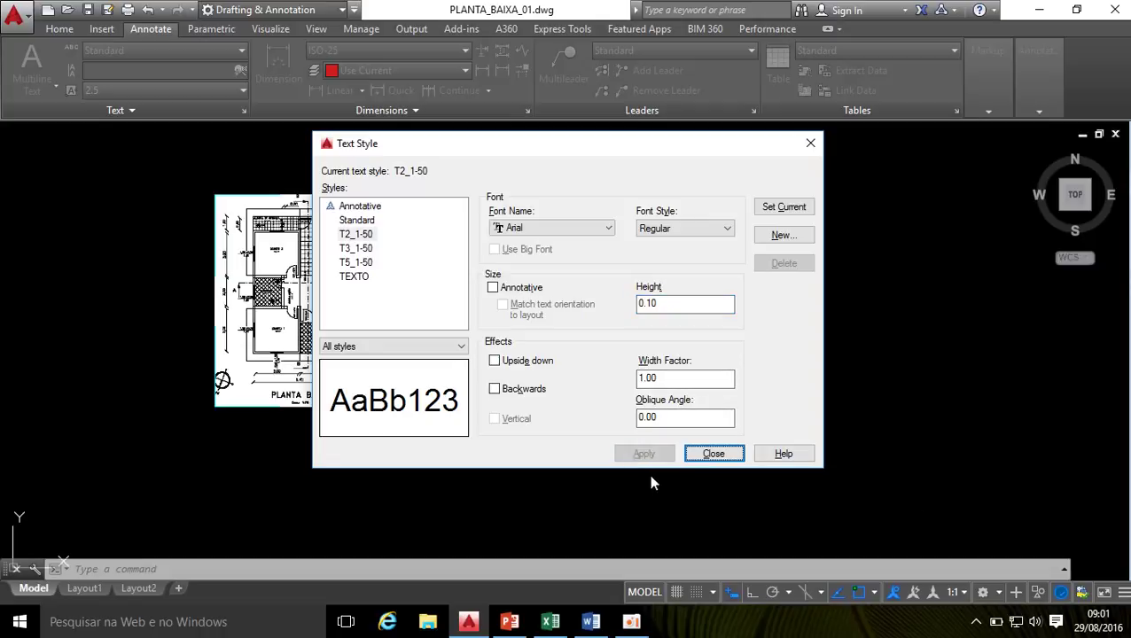
click(700, 456)
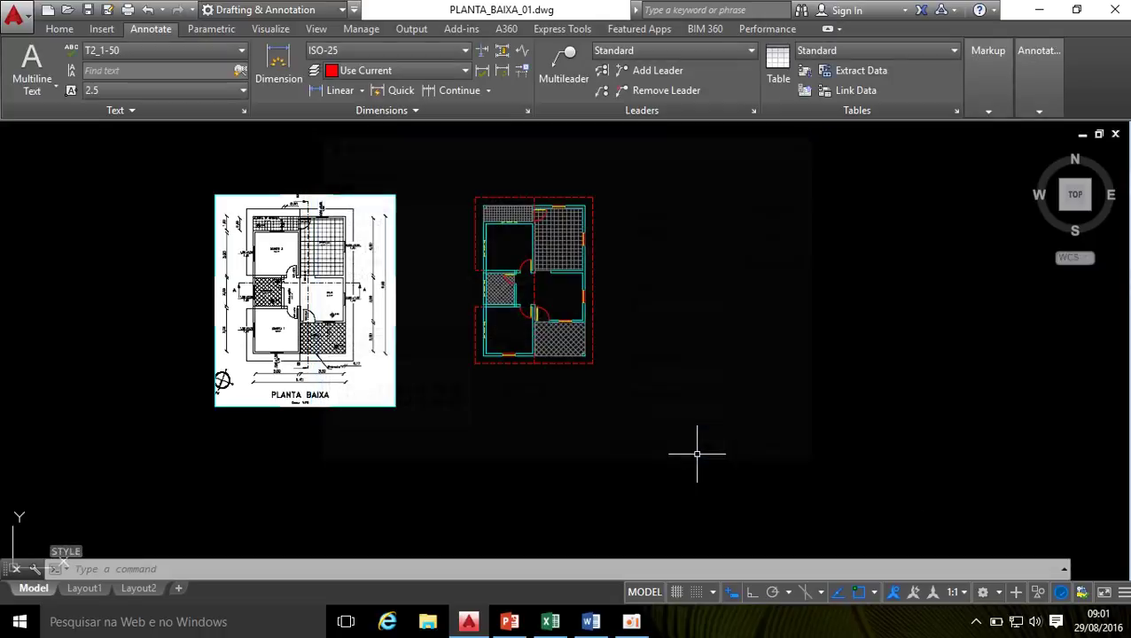
Step: Choose T2_1-50 as the current text style for new annotations
click(242, 51)
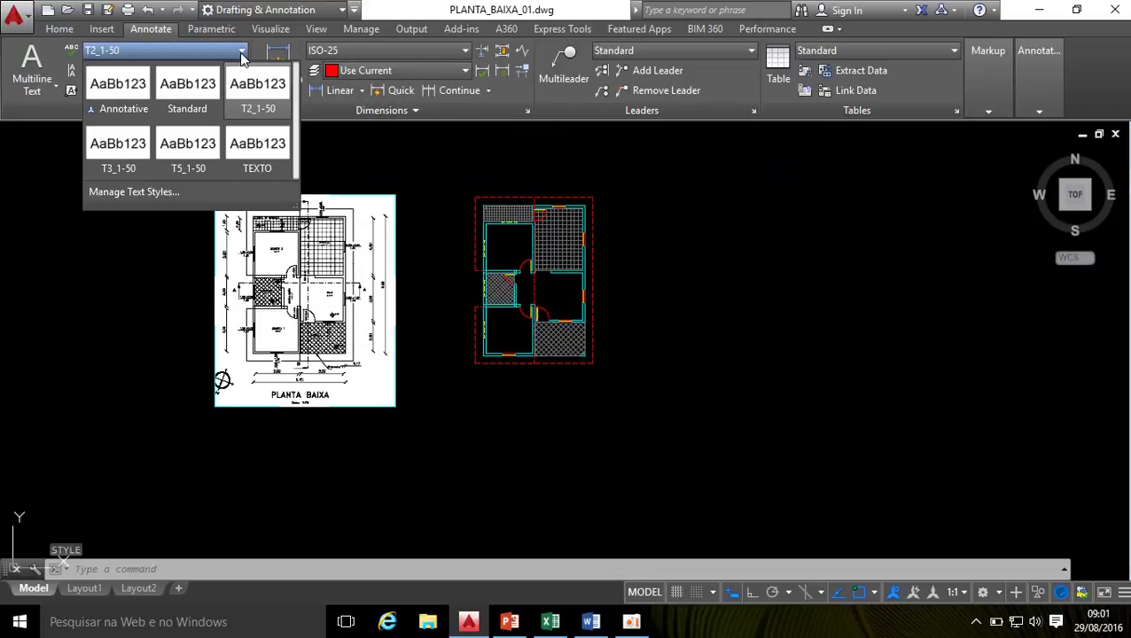
click(241, 51)
click(243, 52)
click(254, 94)
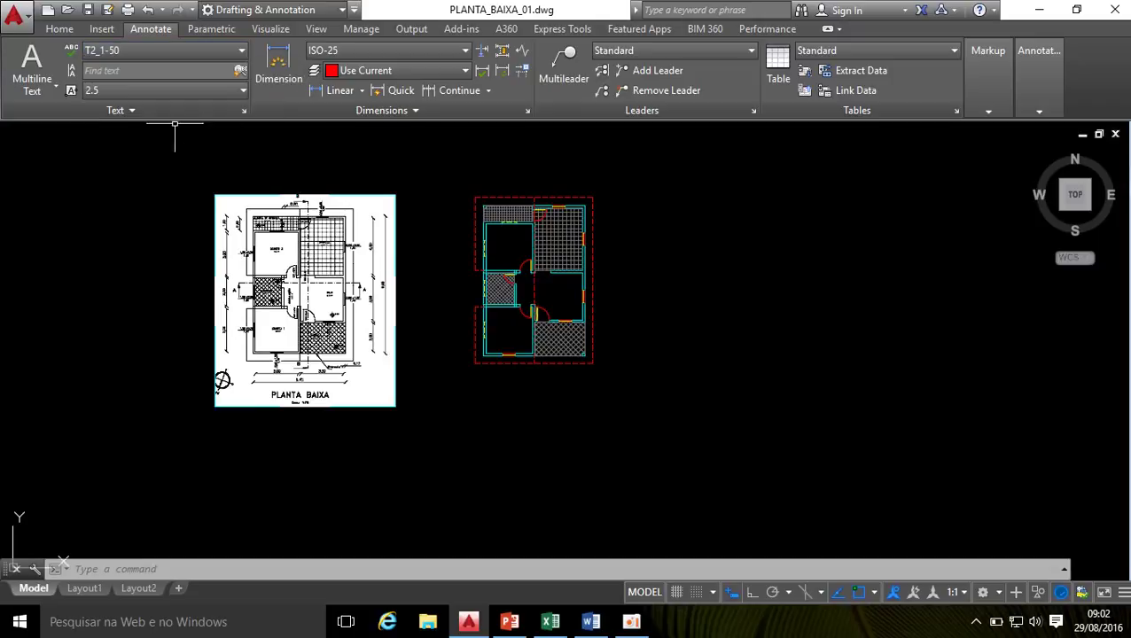
Step: Add the multiline text "Planta Baixa" just below the lower-left part of the drawn floor plan
click(39, 64)
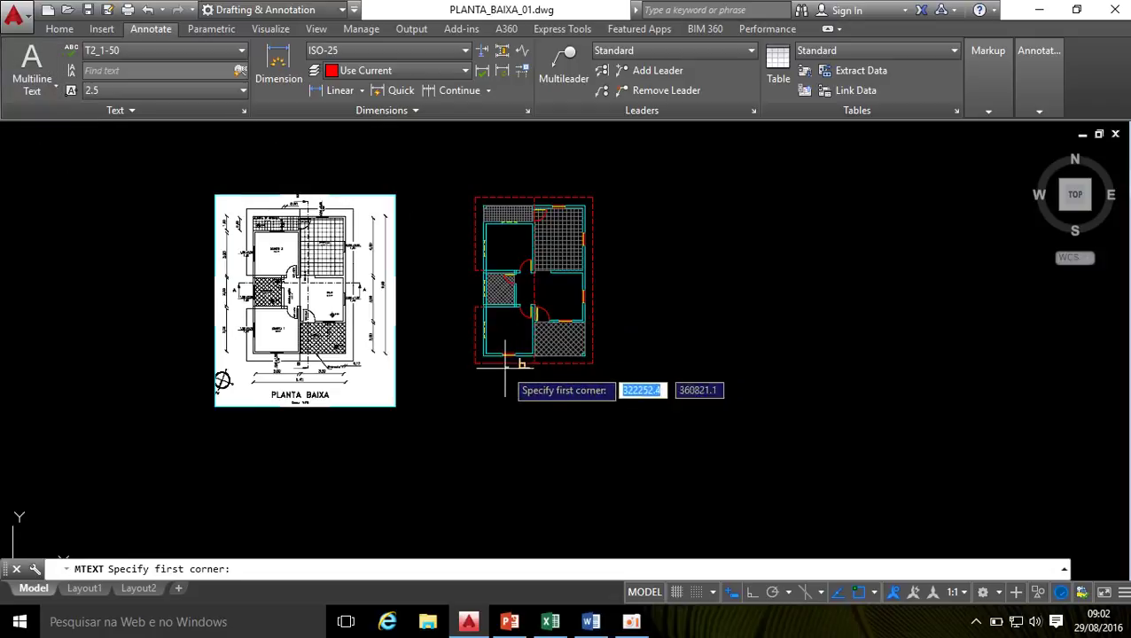
click(481, 384)
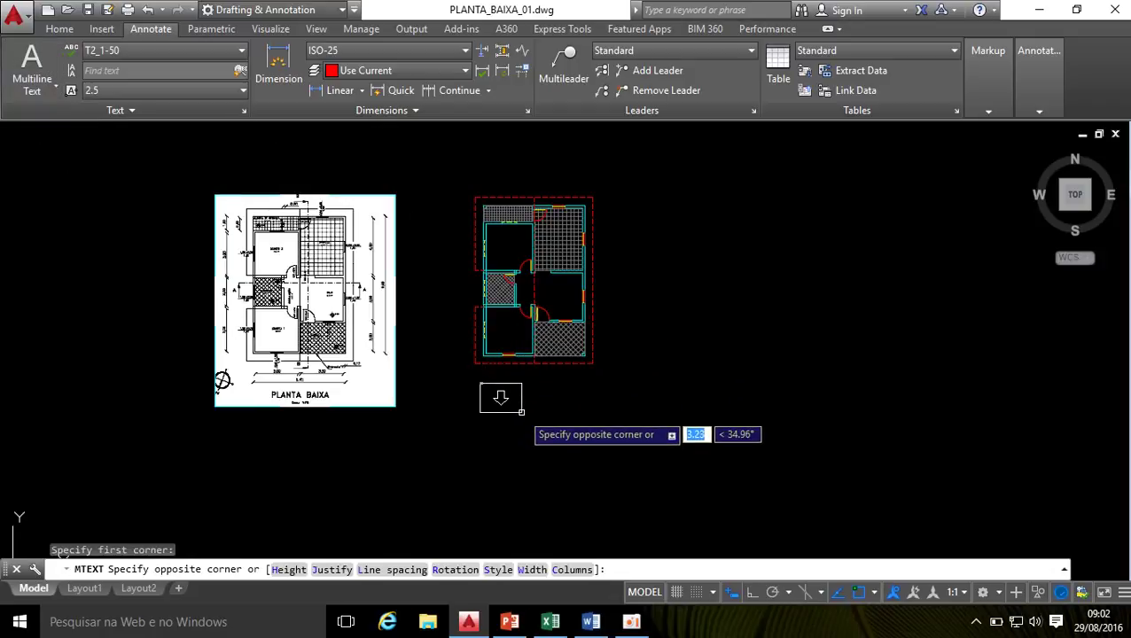
click(523, 412)
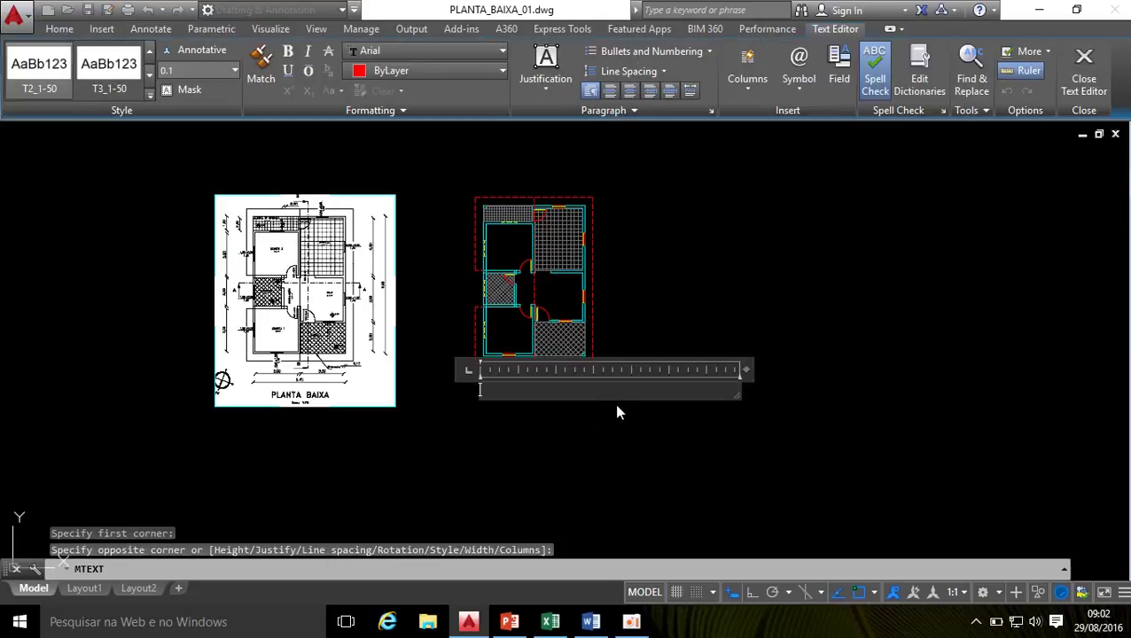
text(Planta Baixa)
click(603, 467)
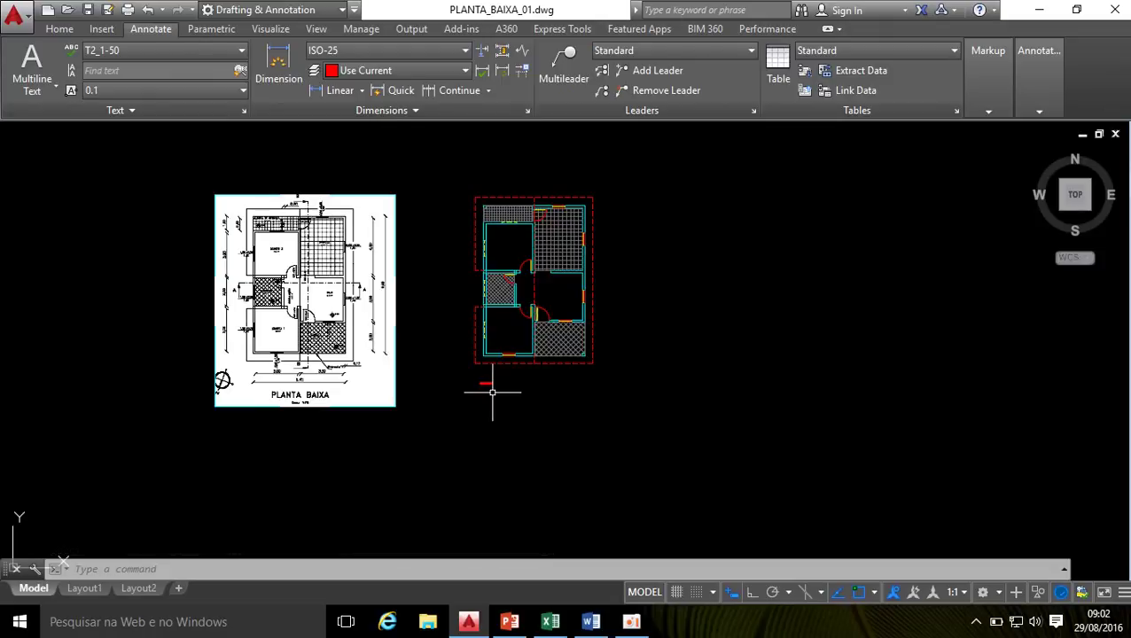
Step: Examine the size of the new Planta Baixa text against the plan and the title in the reference image
scroll(486, 390, up, 7)
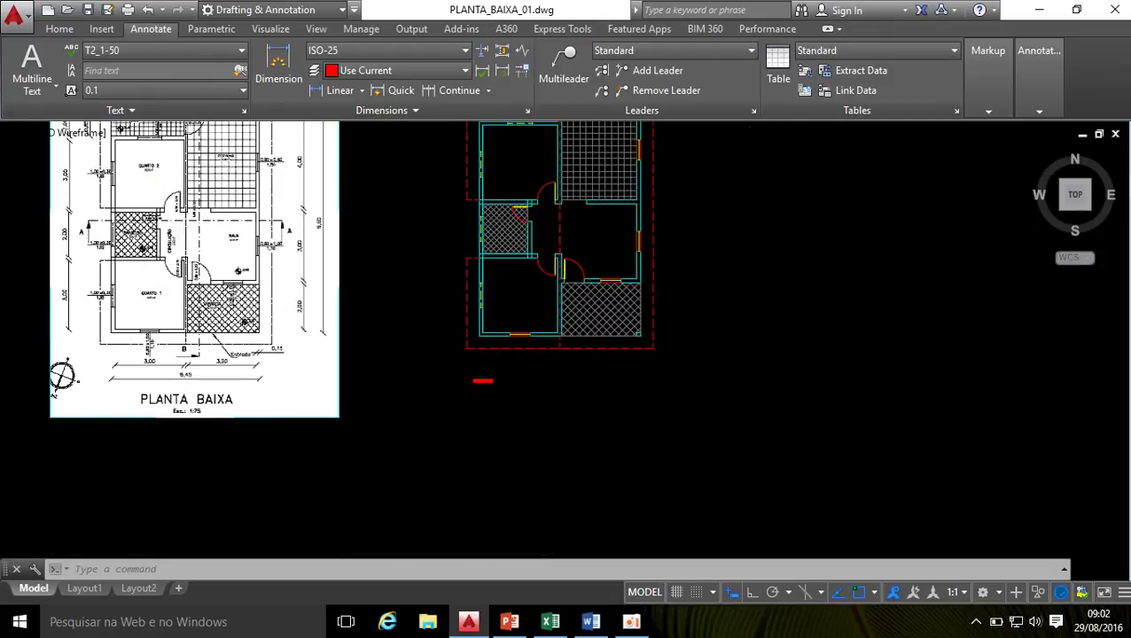
scroll(472, 380, down, 4)
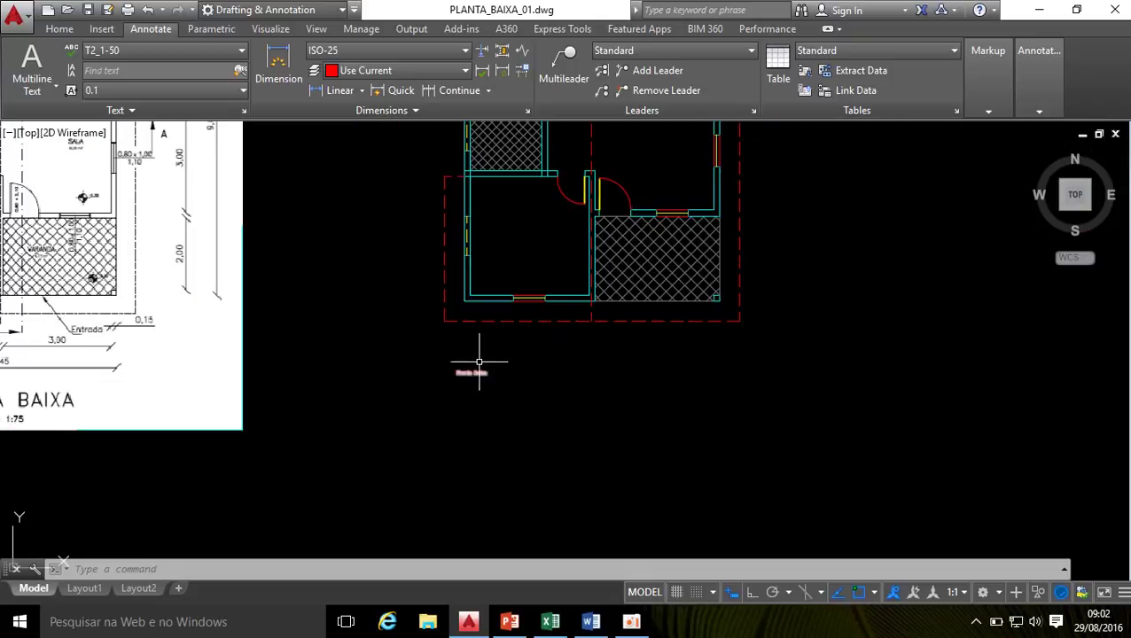
scroll(478, 363, up, 2)
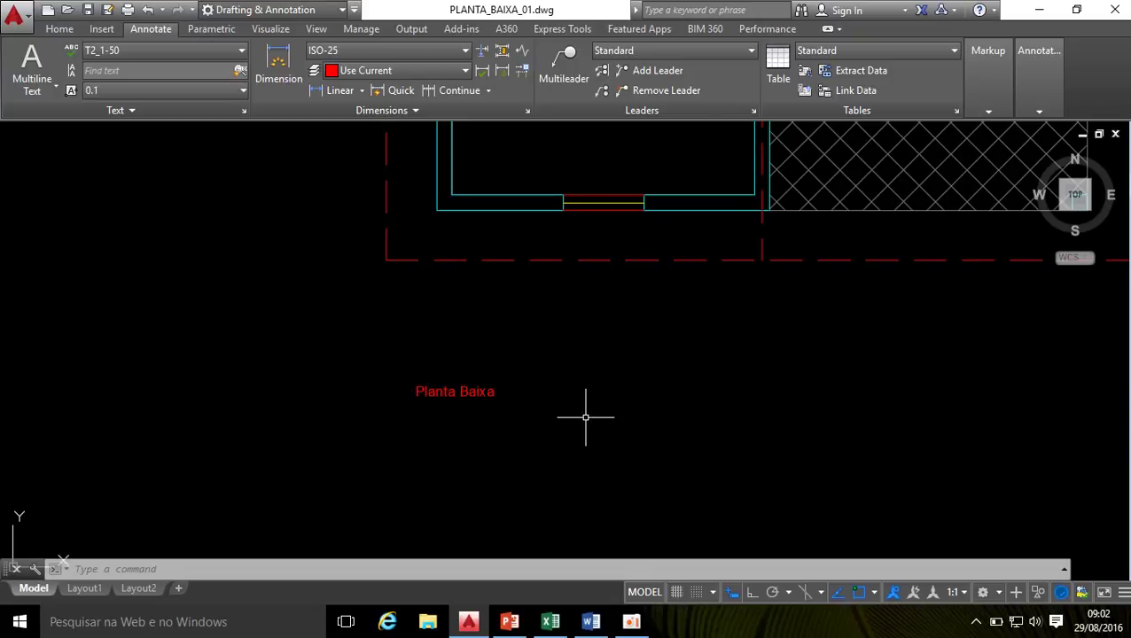
scroll(585, 416, down, 5)
scroll(165, 474, up, 3)
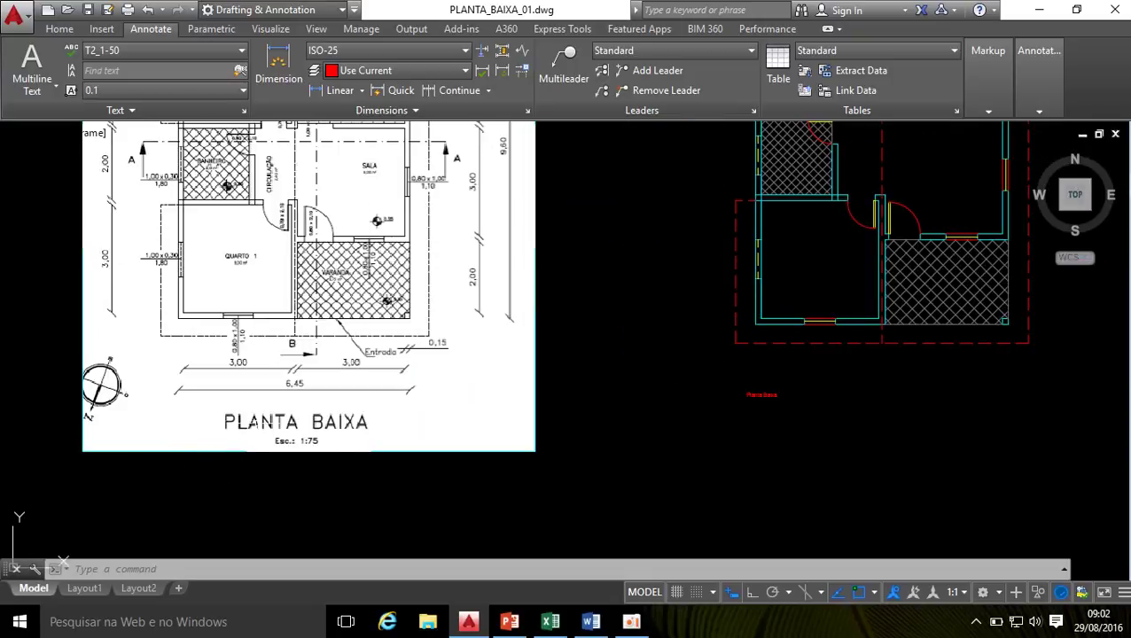
scroll(327, 454, down, 2)
scroll(637, 395, up, 2)
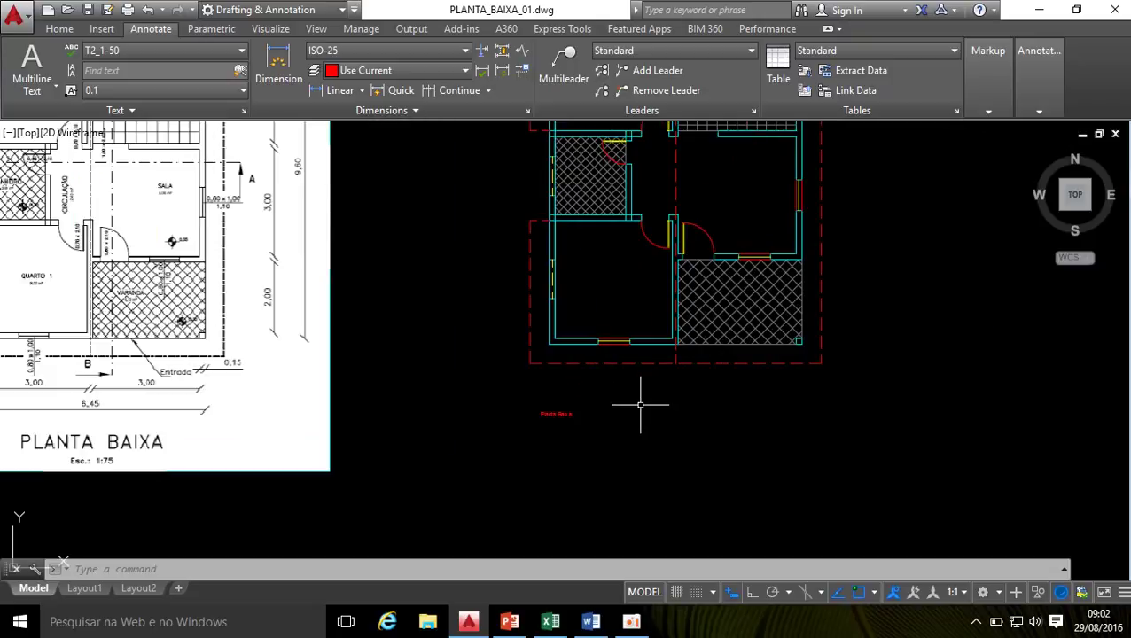
Step: Copy the Planta Baixa text from below the plan into the lower-left room
key(Return)
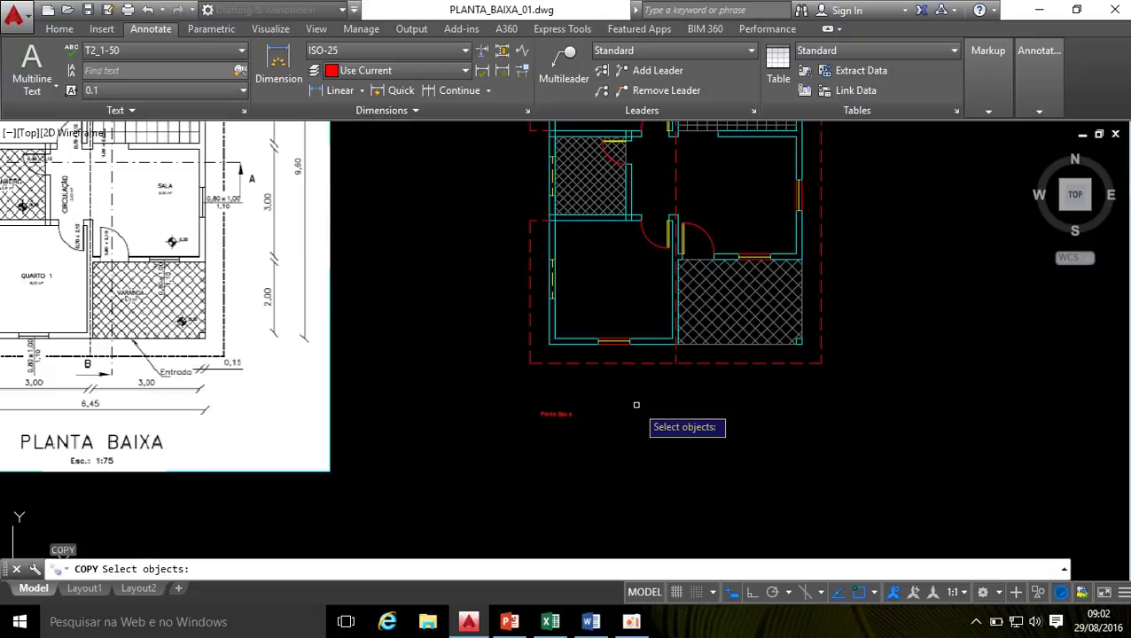
click(543, 414)
key(Return)
click(541, 415)
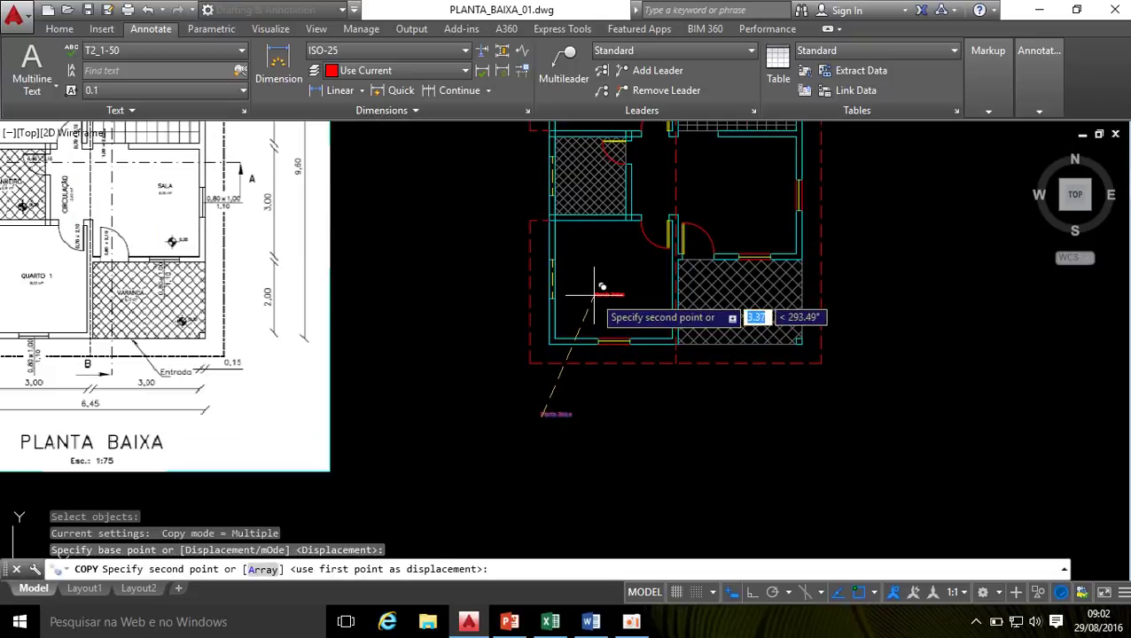
click(595, 295)
key(Escape)
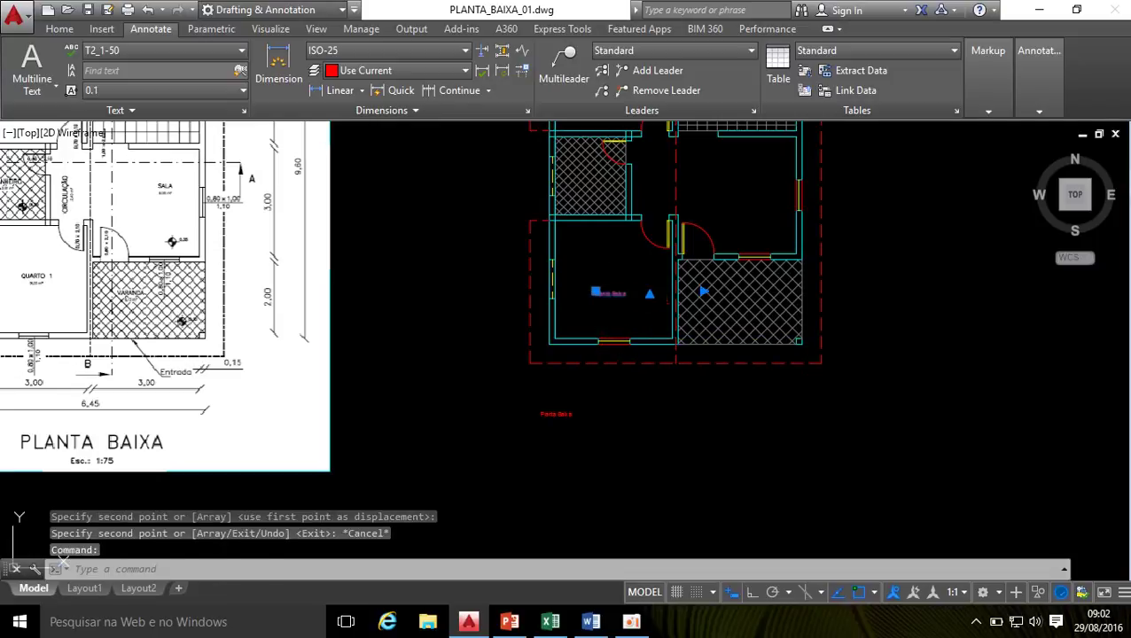
Step: Replace the wording of the copied text in the lower-left room with "9 m²"
double_click(620, 295)
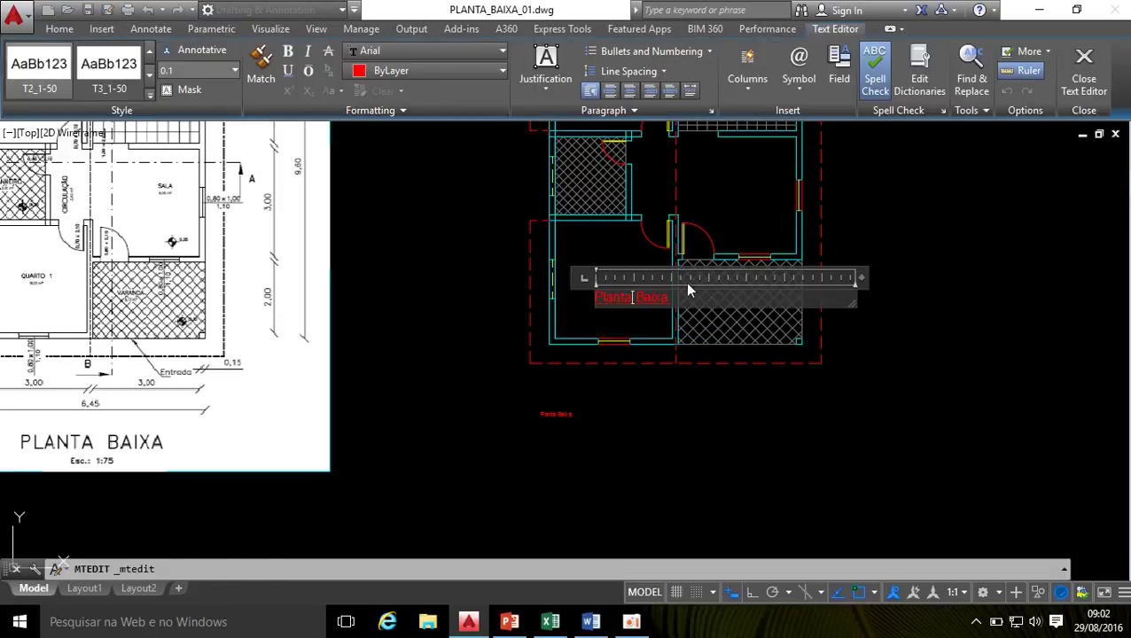
key(Delete)
text(9 m²)
click(541, 306)
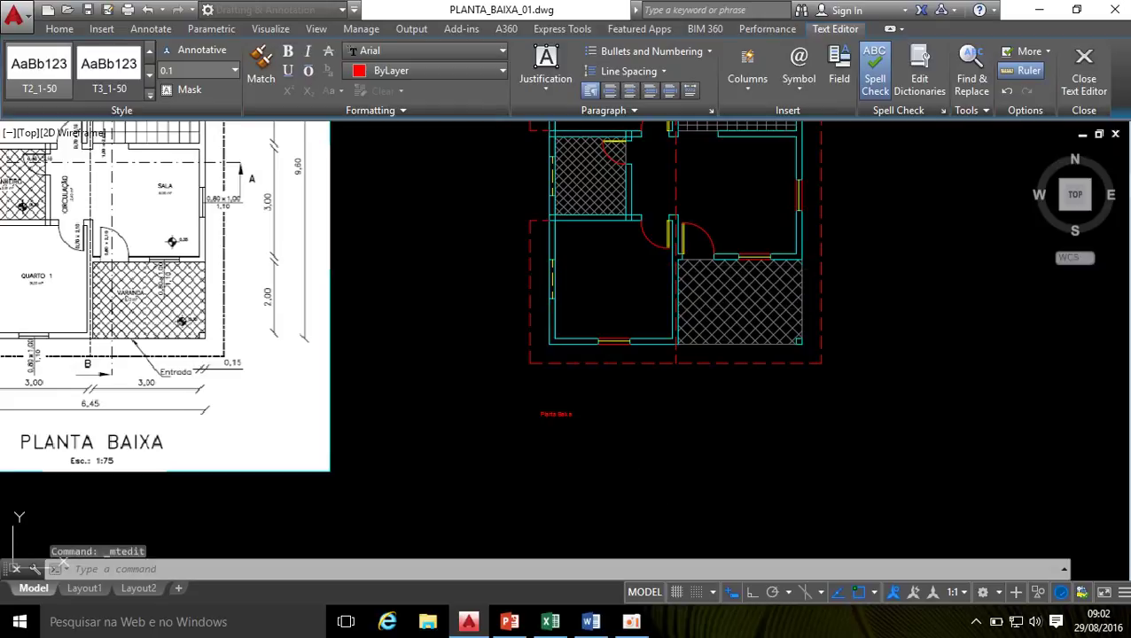
Step: Delete the original Planta Baixa text below the floor plan
click(565, 417)
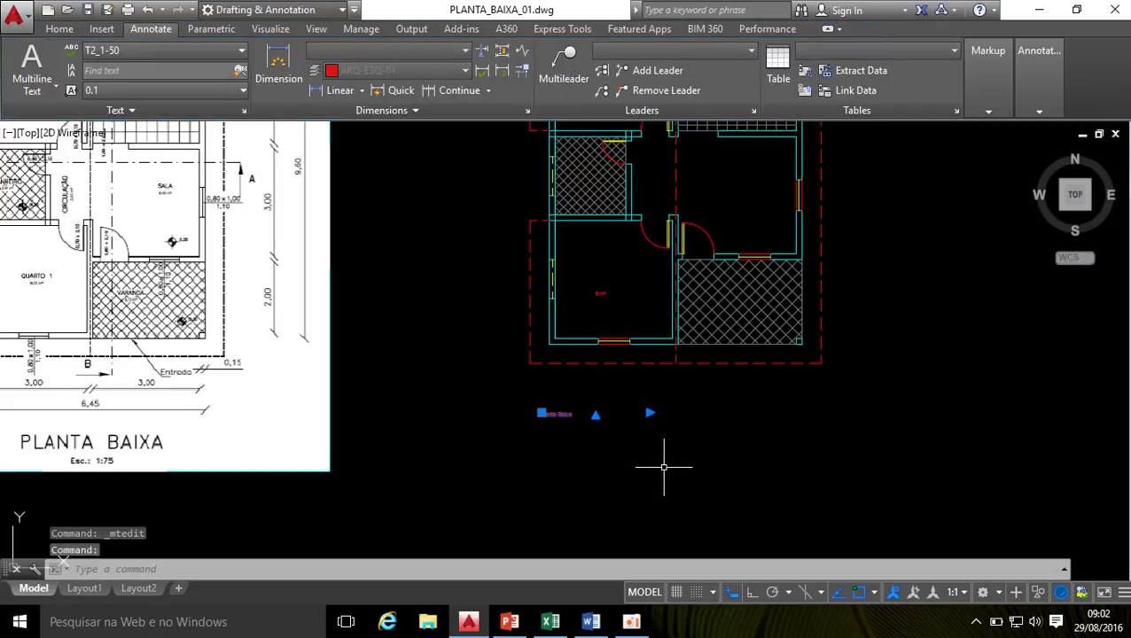
key(Delete)
scroll(607, 403, up, 2)
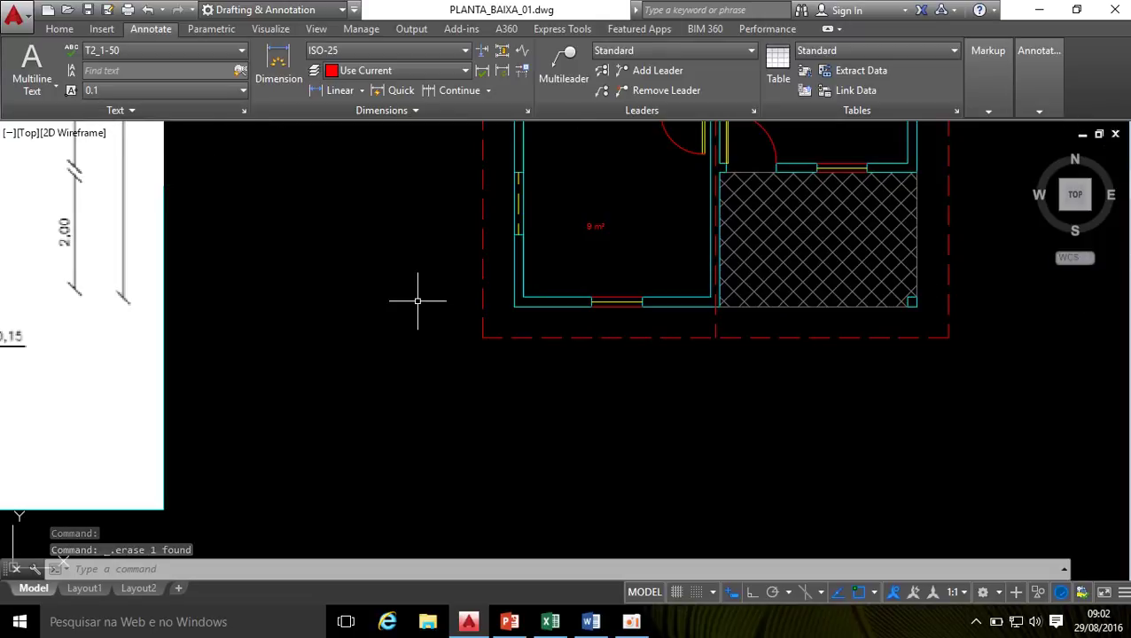
text(TS)
key(Return)
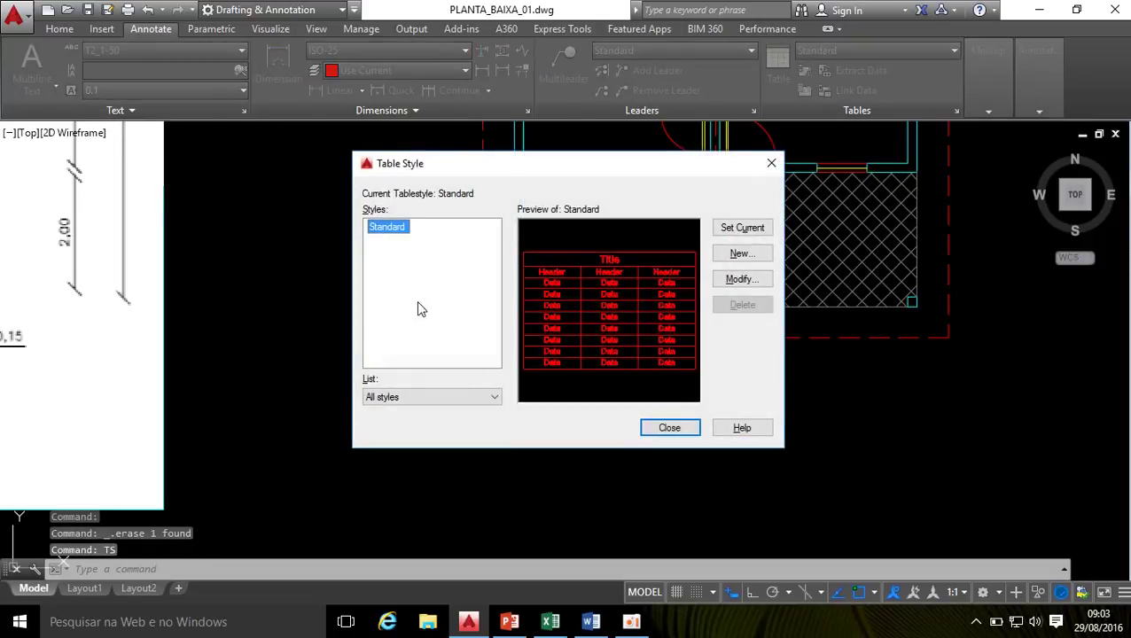
click(771, 163)
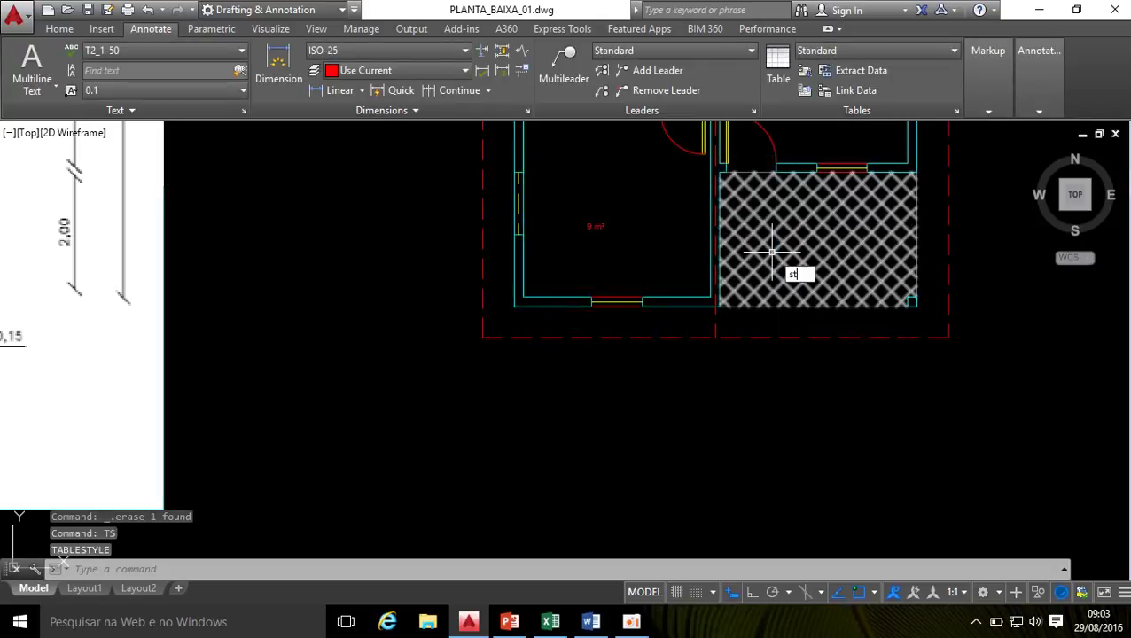
Step: Open the text style settings and create a new text style named T2.5_1-50 based on T2_1-50
text(ST)
key(Return)
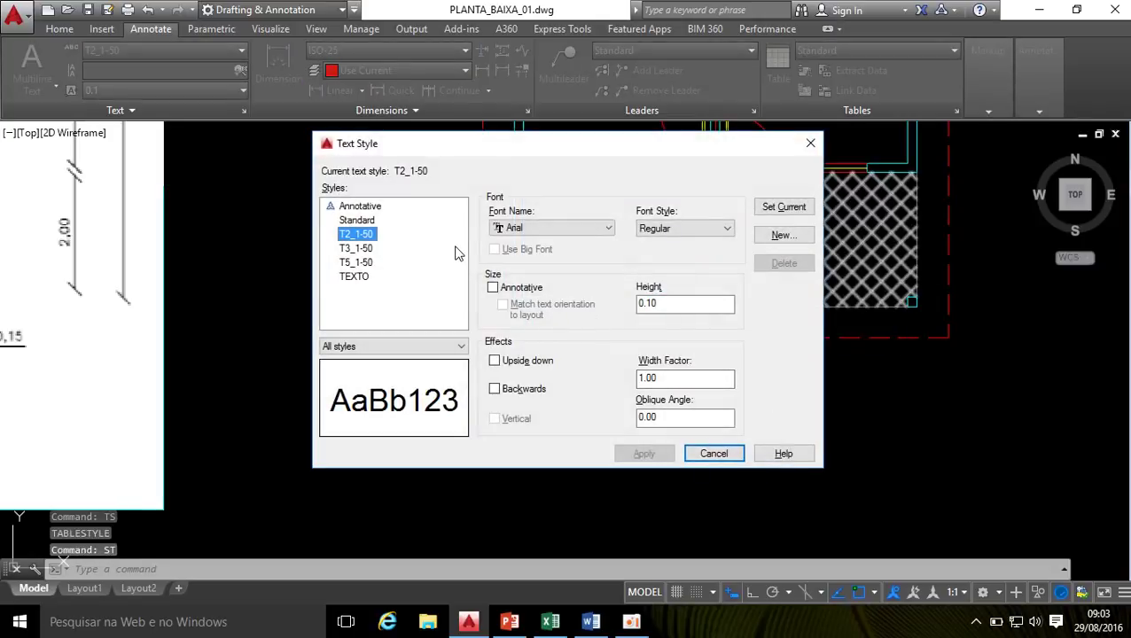
click(783, 235)
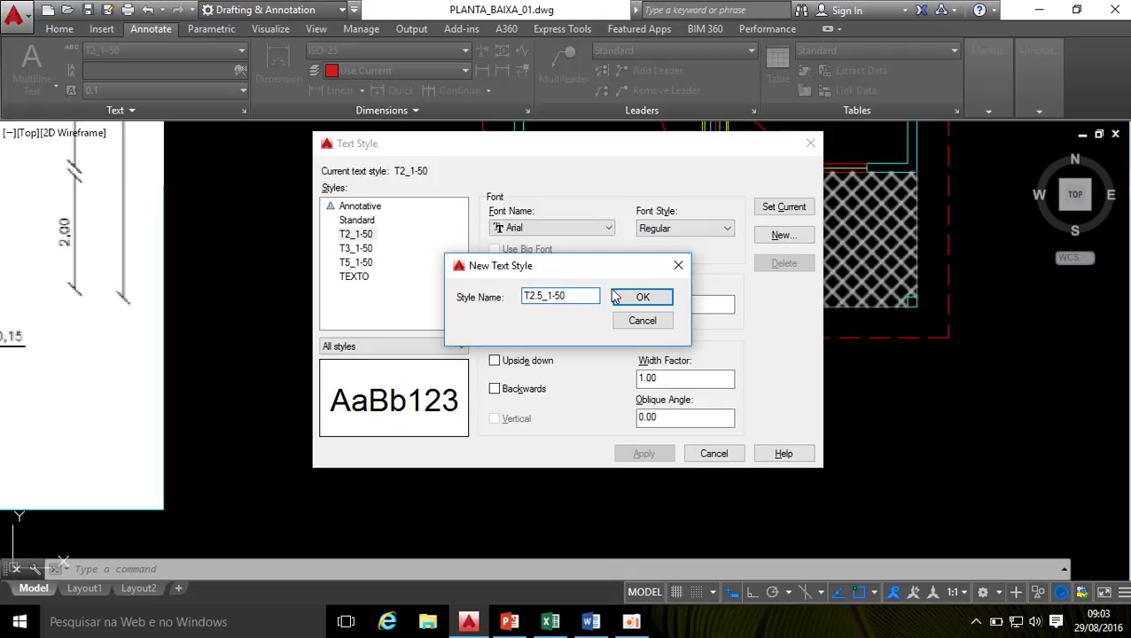
click(644, 298)
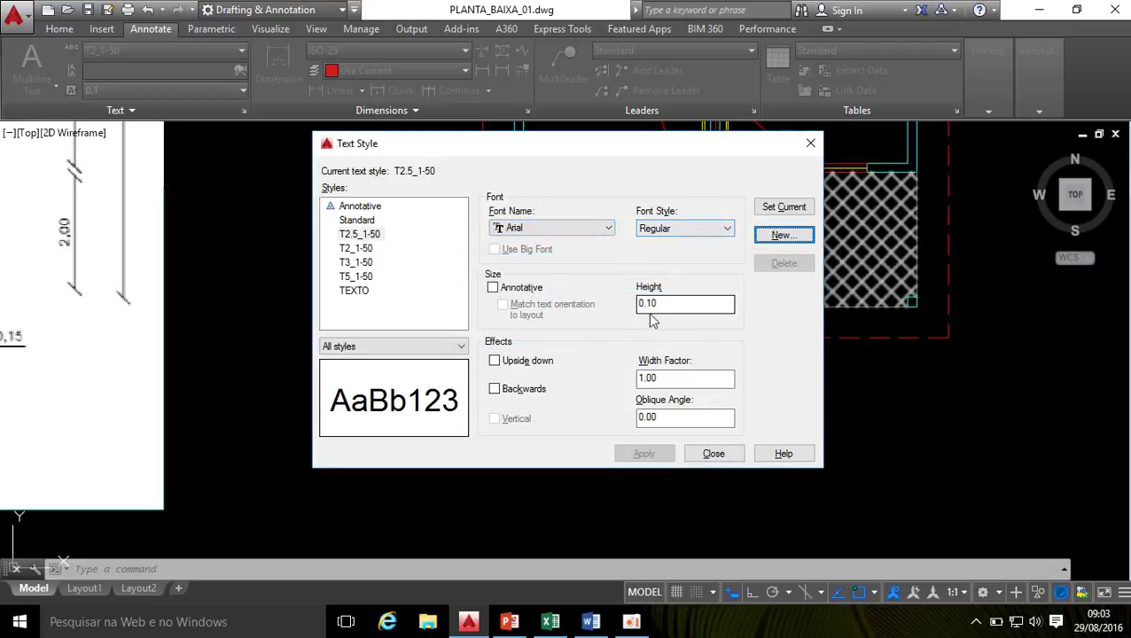
Step: Switch to the Word document and look up the 2,5 mm text height for reduction 50 in the table
click(591, 621)
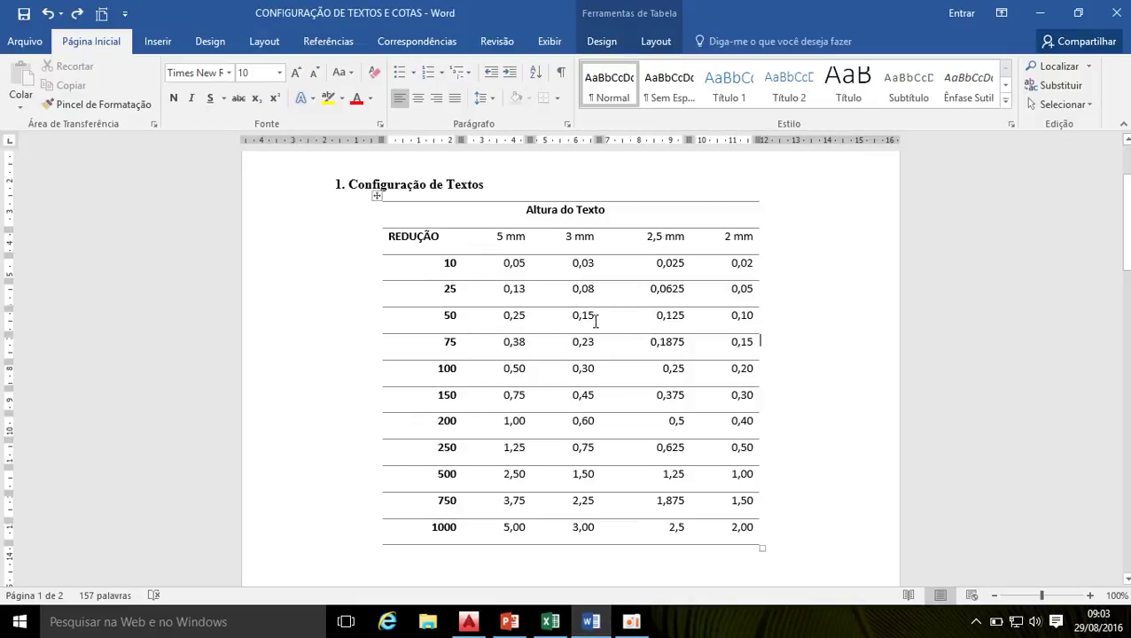
drag(659, 319, 691, 318)
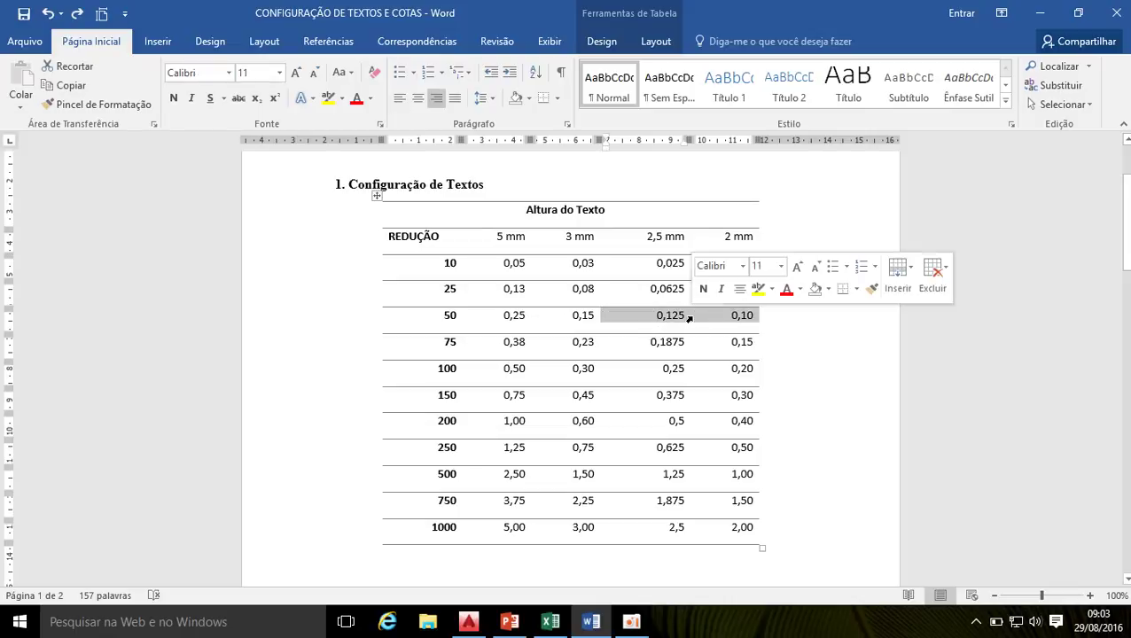
click(692, 318)
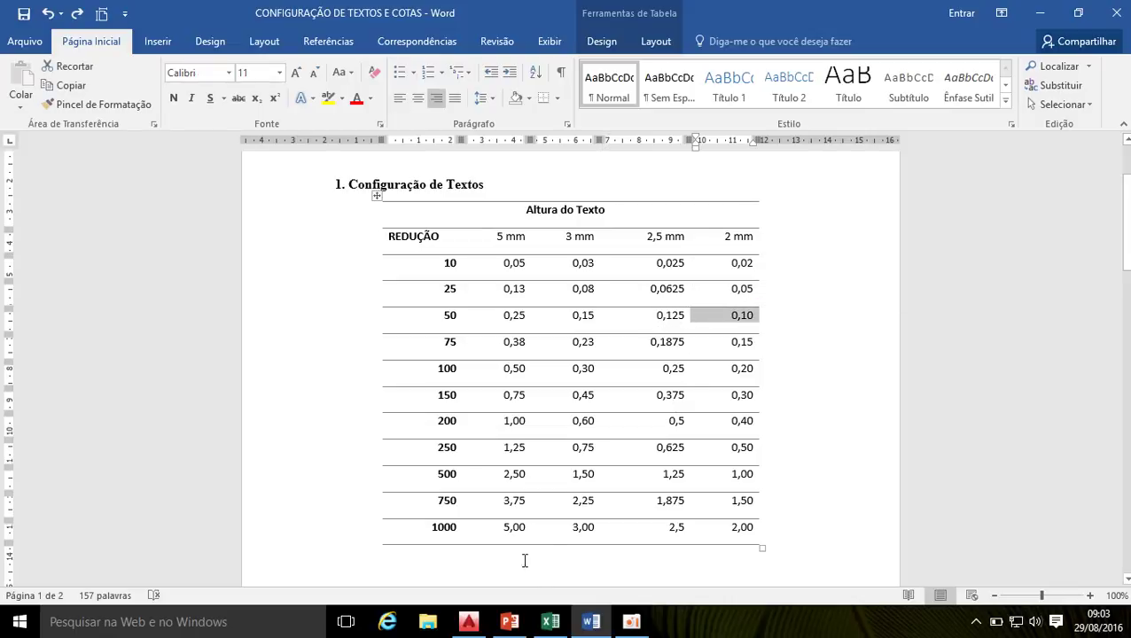
click(550, 621)
click(510, 621)
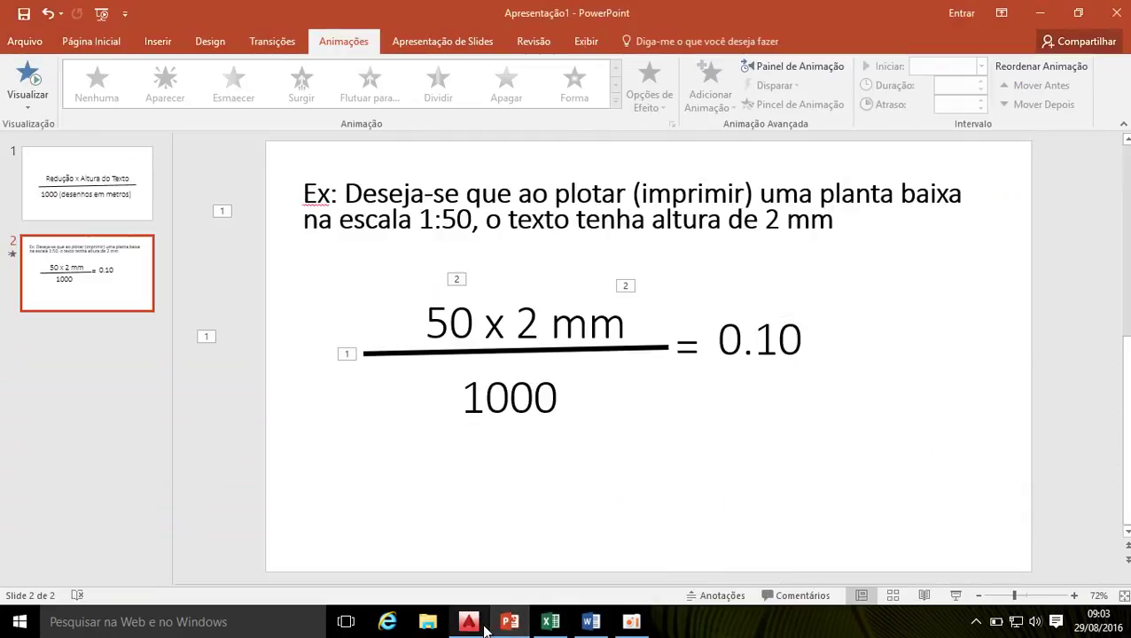
Step: Switch back to AutoCAD, set the T2.5_1-50 style's height to 0.125, apply it and close the text style settings
click(468, 621)
click(653, 303)
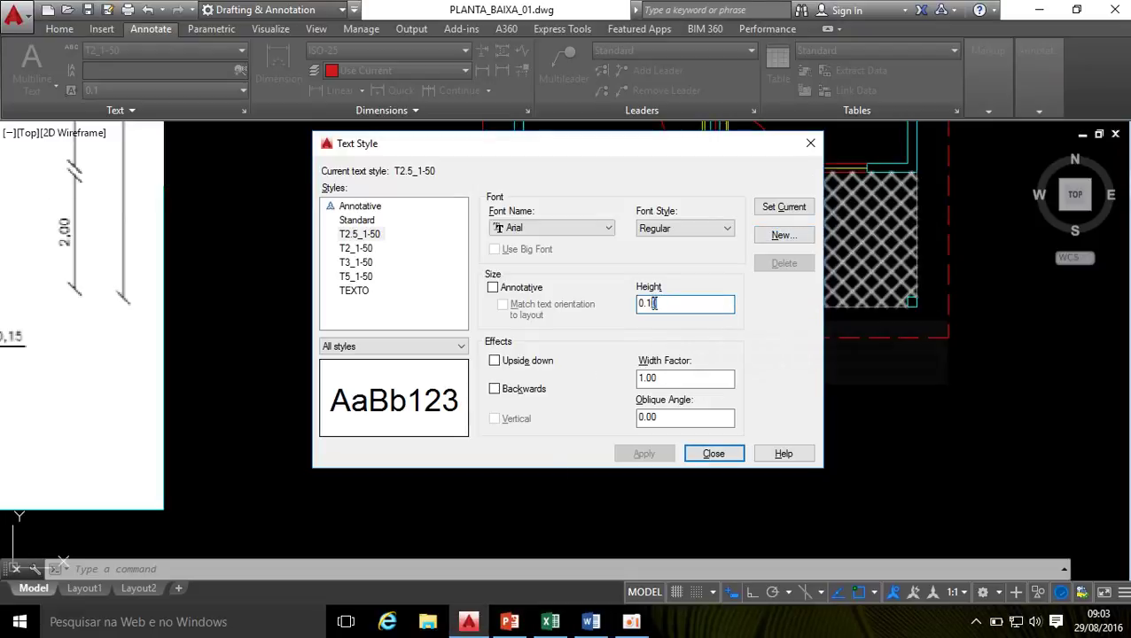
text(25)
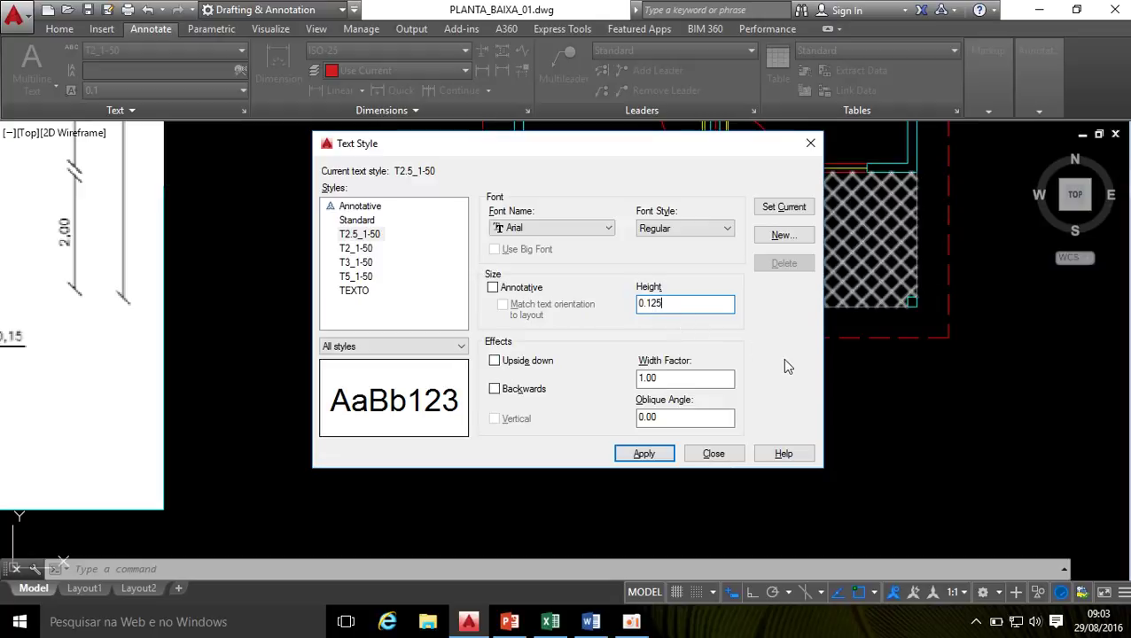
click(656, 457)
click(713, 455)
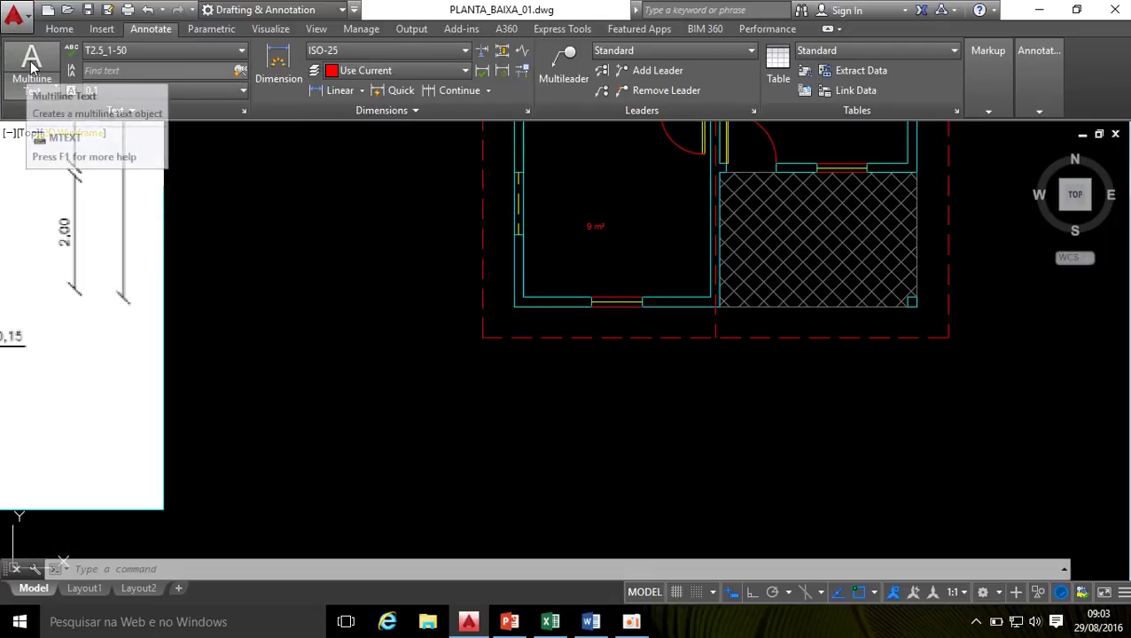
Step: Add the multiline text "Quarto 1" above the 9 m² label in the lower-left room
text(t)
key(Return)
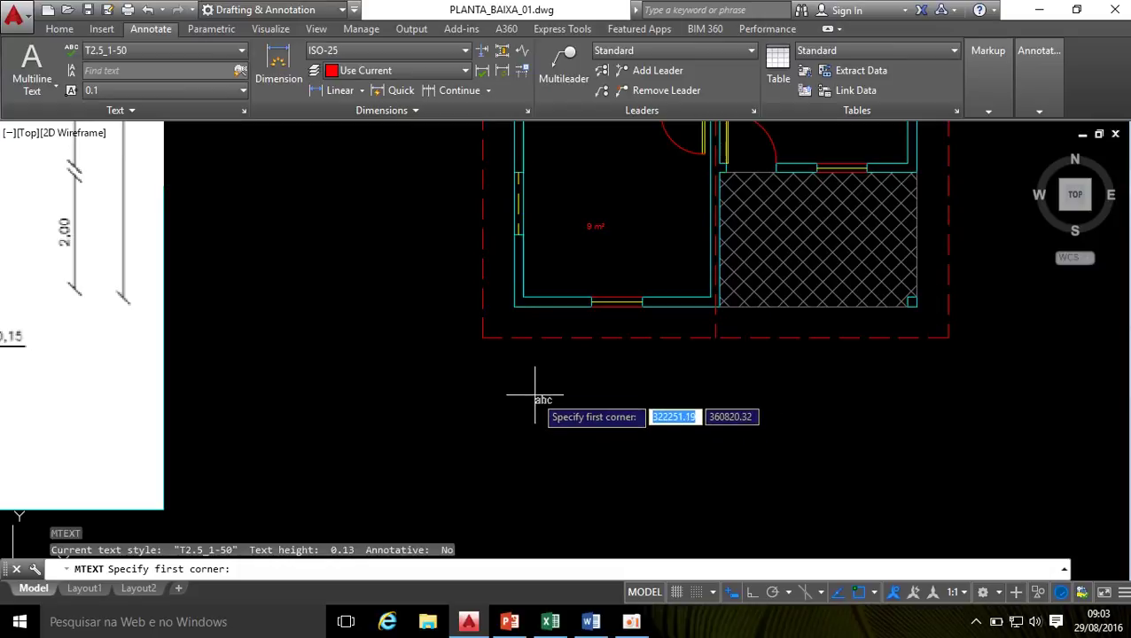
scroll(585, 218, up, 4)
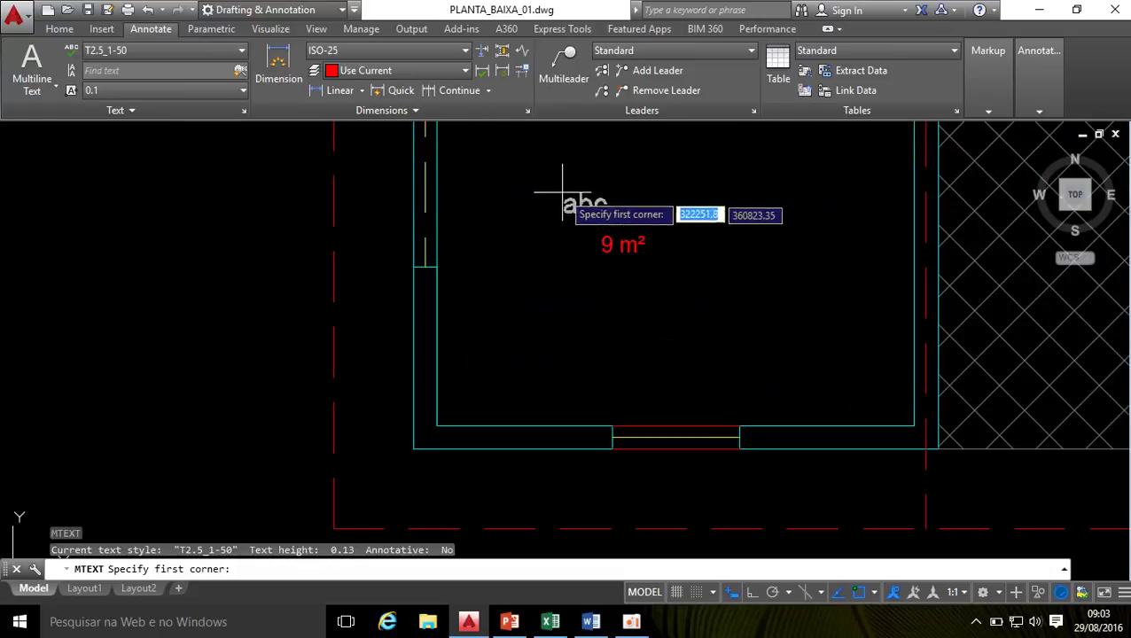
click(560, 170)
click(752, 247)
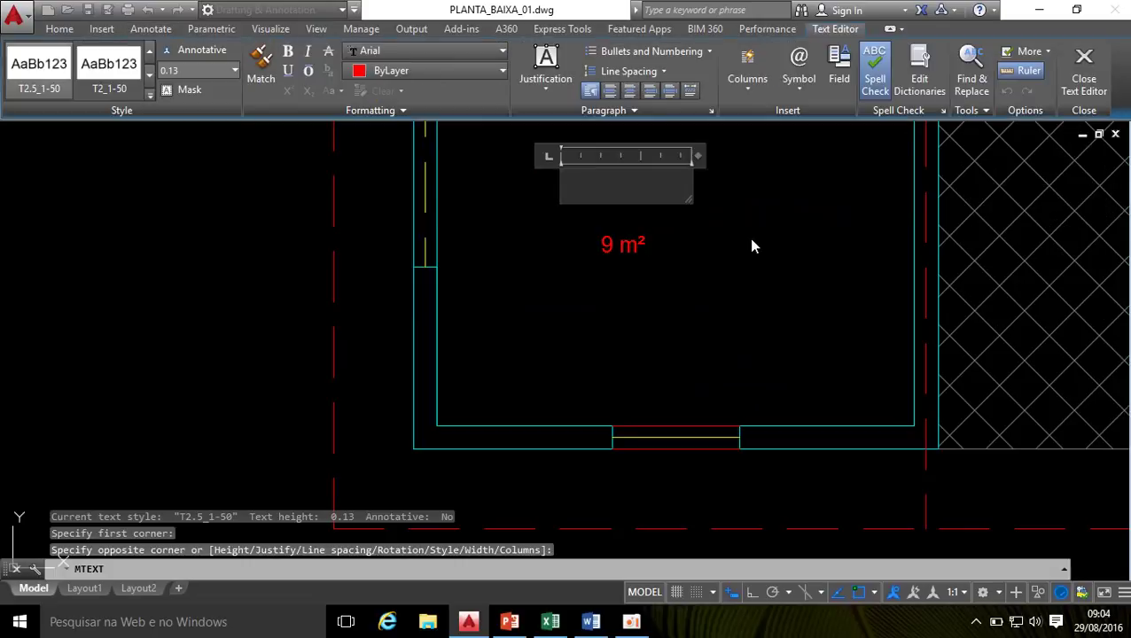
text(Qua)
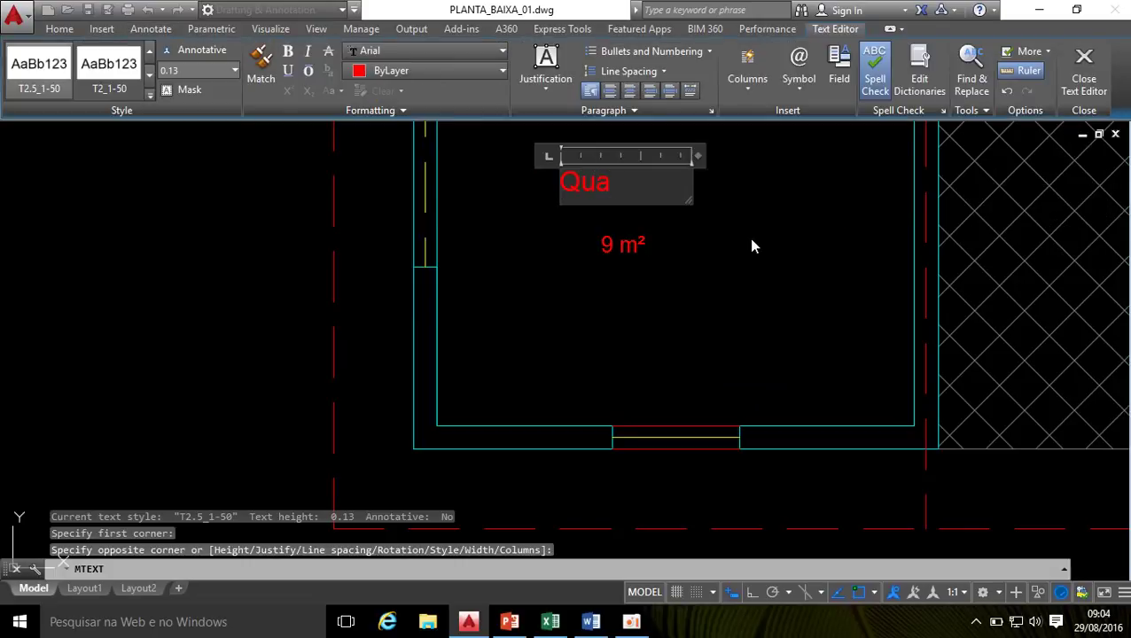
text(rto 1)
click(752, 246)
Step: Move the Quarto 1 text down so it sits centred directly above the 9 m² label
click(605, 182)
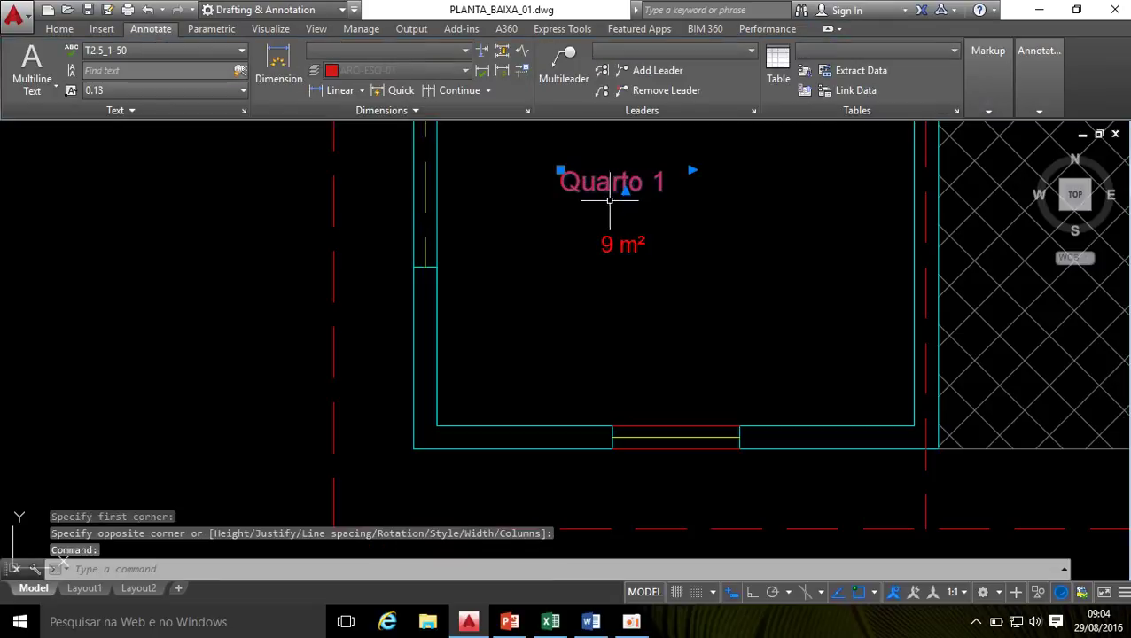
drag(608, 202, 612, 233)
click(685, 287)
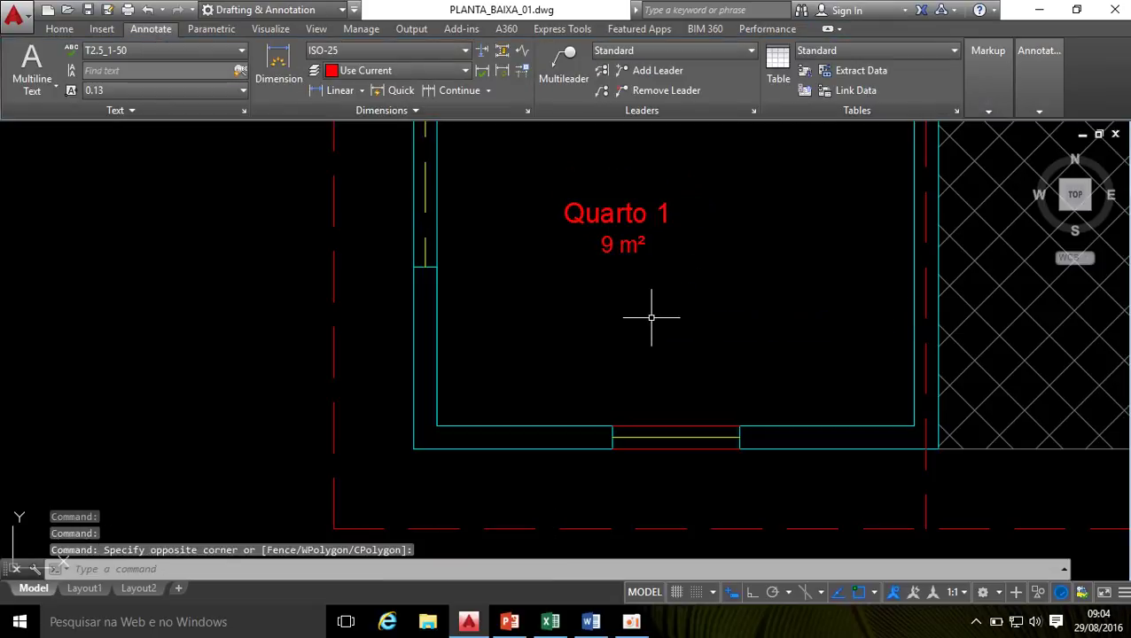
Step: Examine the Quarto 1 and 9 m² labels against the whole plan and the room labels in the reference image
scroll(652, 318, down, 1)
scroll(650, 266, up, 1)
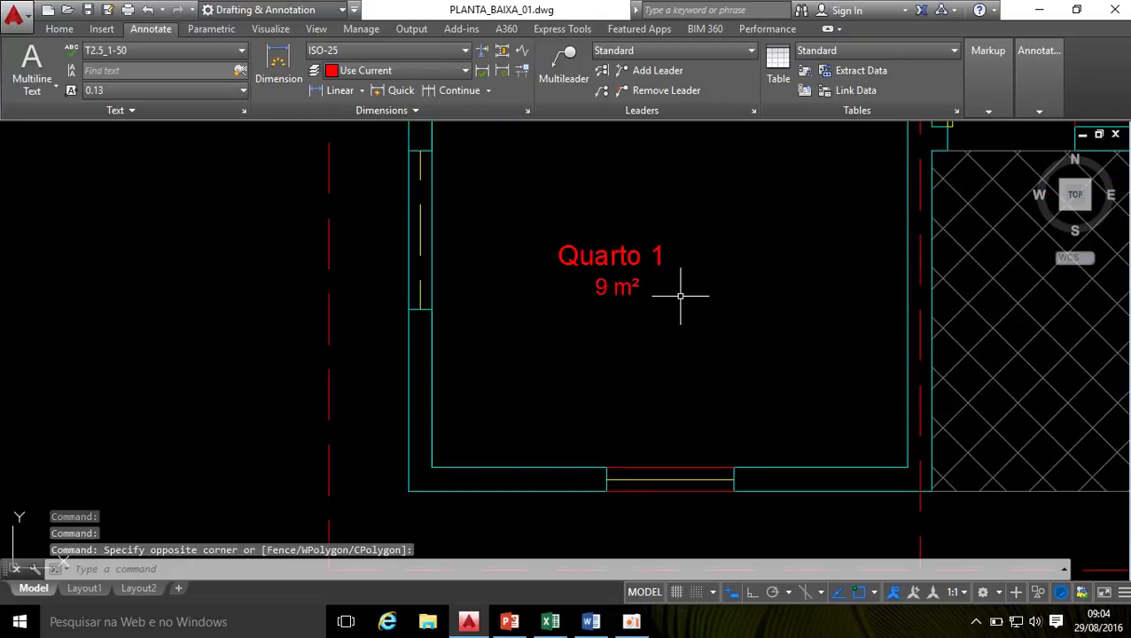
scroll(684, 309, down, 5)
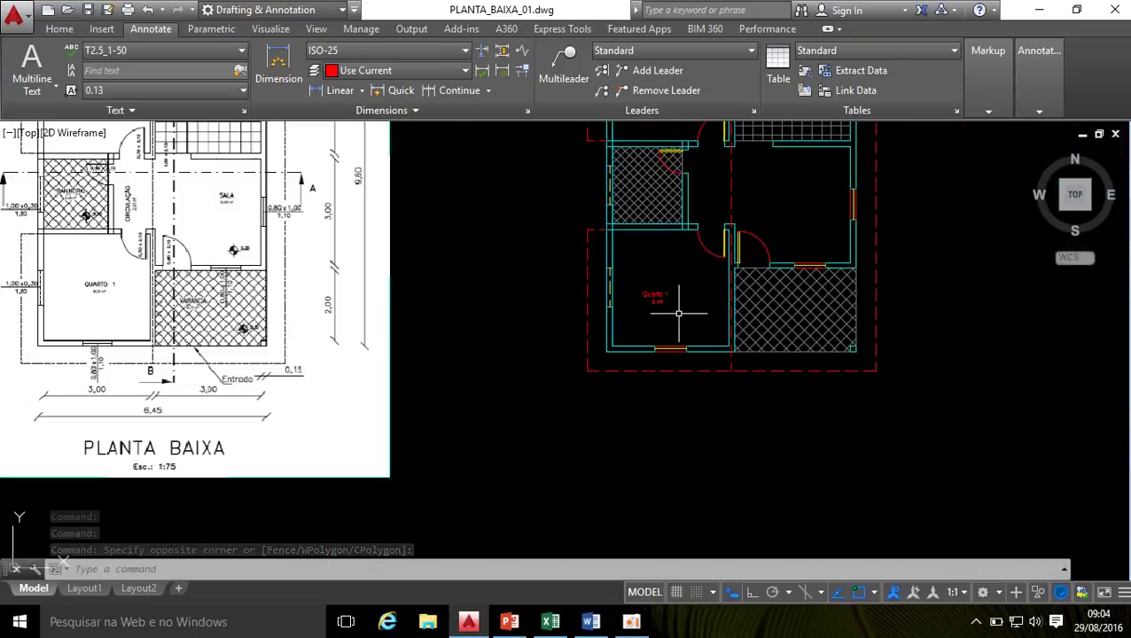
scroll(678, 312, down, 3)
scroll(691, 169, up, 3)
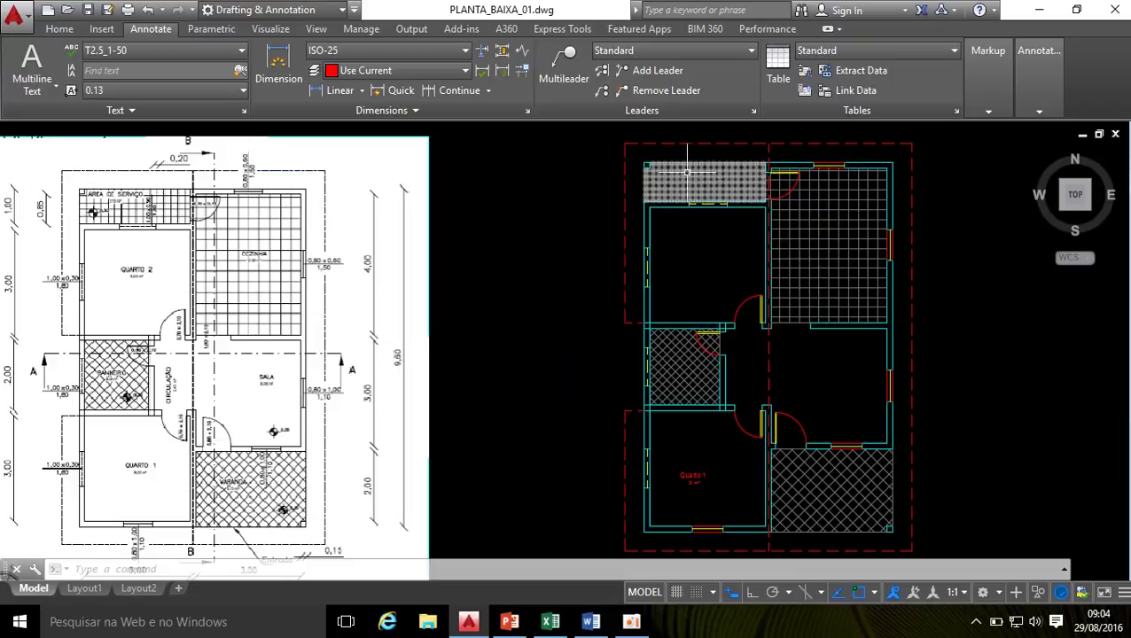
scroll(715, 328, down, 2)
scroll(702, 390, up, 6)
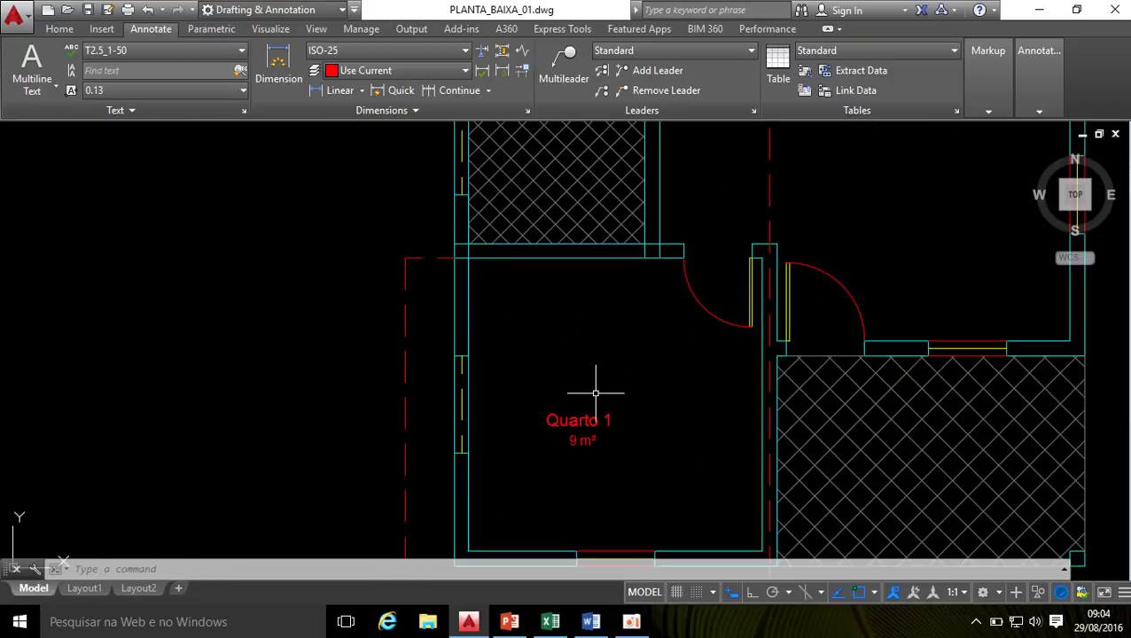
Step: Move the Quarto 1 and 9 m² labels together up and to the right within the room
text(m)
key(Return)
click(524, 372)
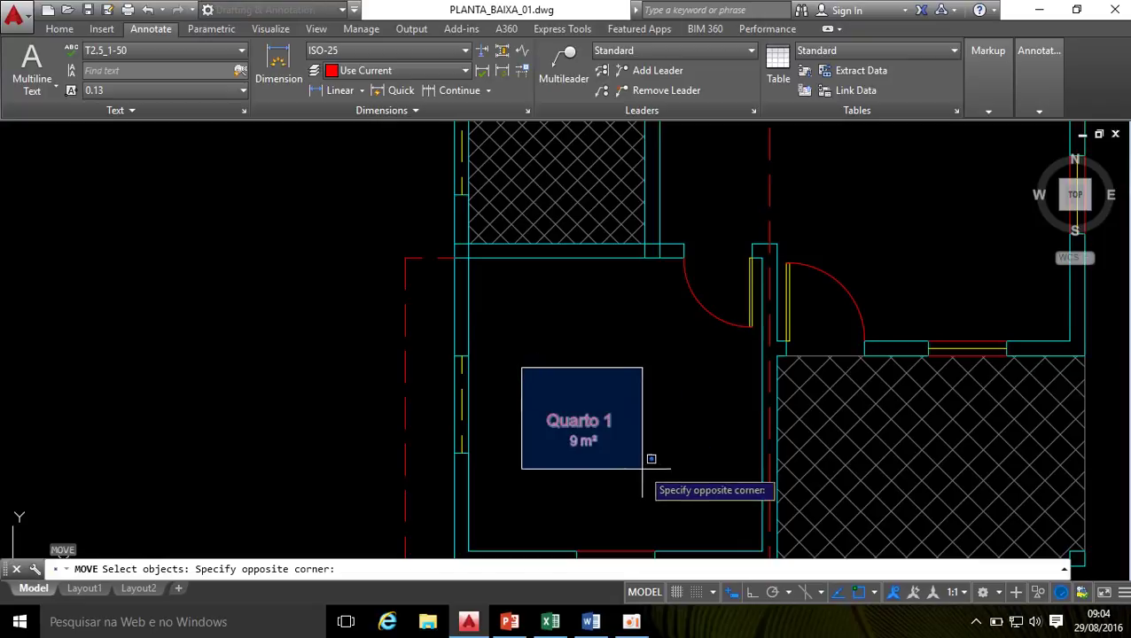
click(649, 460)
key(Return)
click(574, 441)
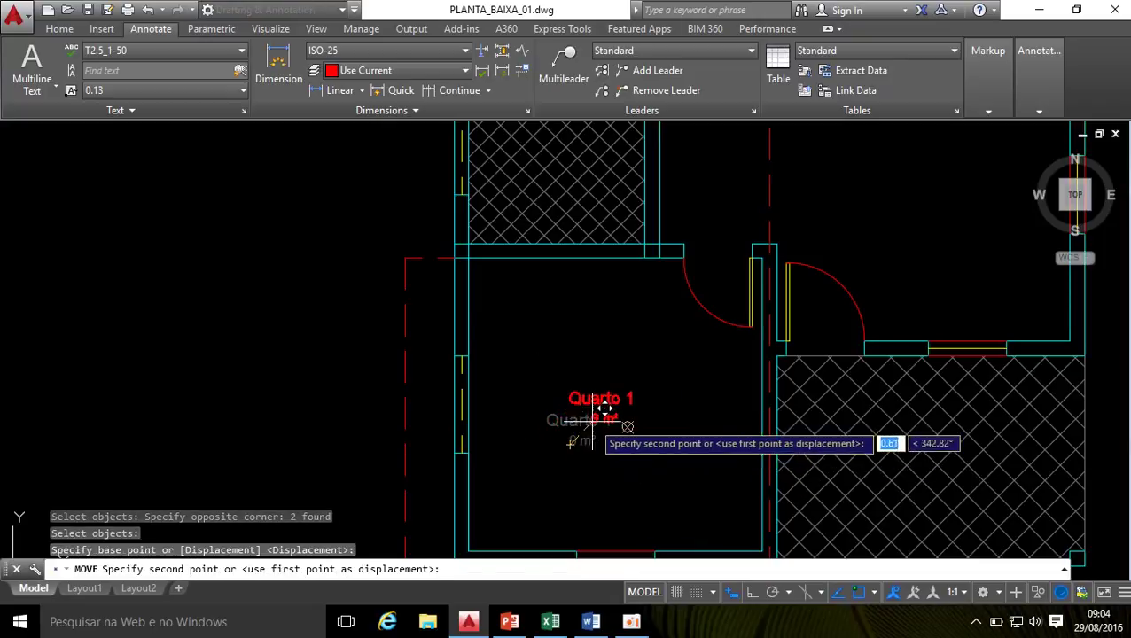
click(589, 412)
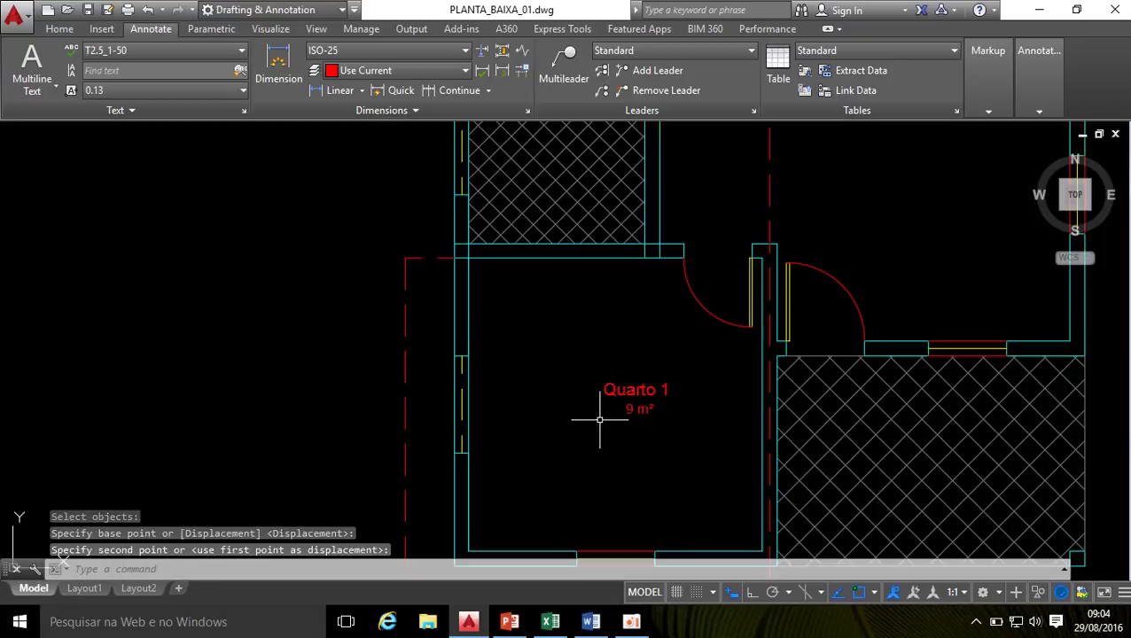
Step: Shift the Quarto 1 and 9 m² labels together back to the left, near the middle of the room
key(Return)
click(580, 359)
click(678, 421)
key(Return)
click(628, 405)
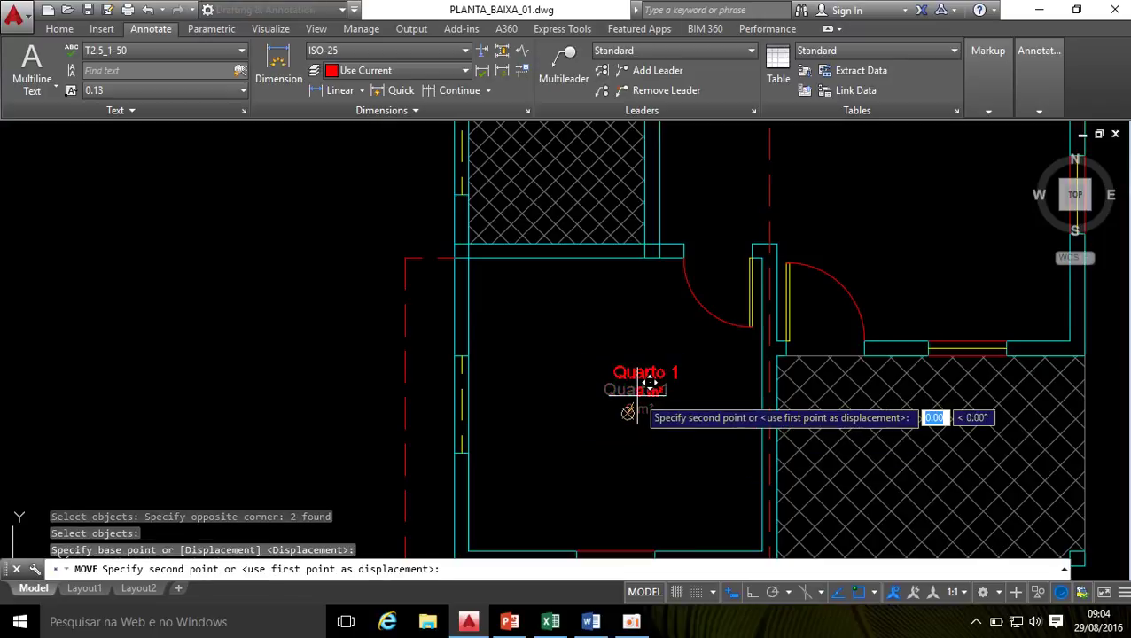
click(594, 412)
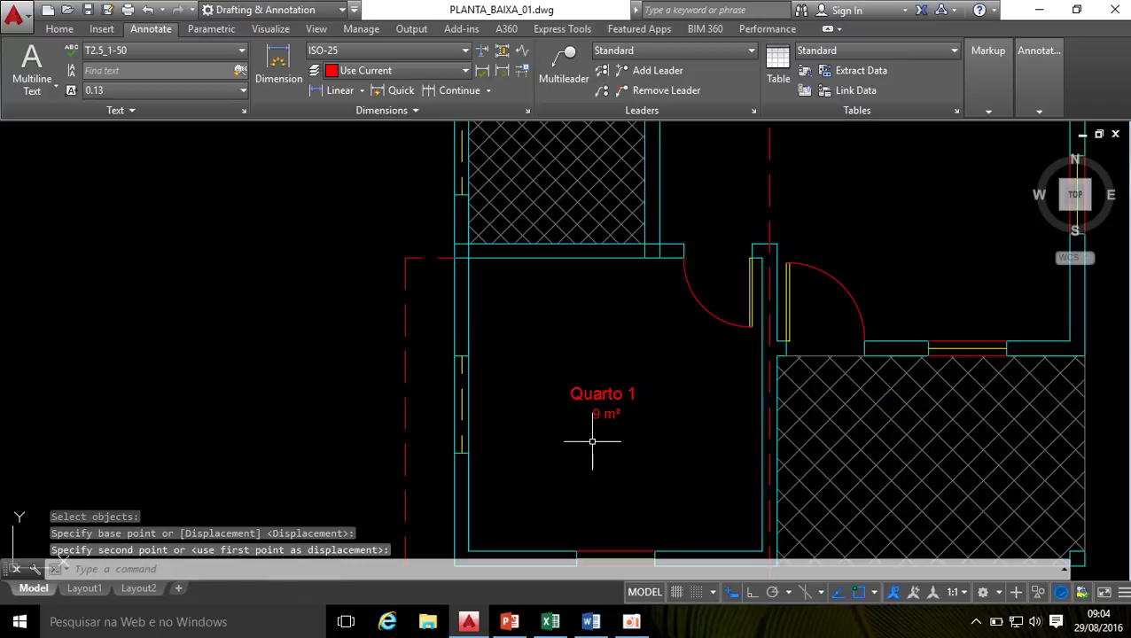
scroll(590, 439, down, 4)
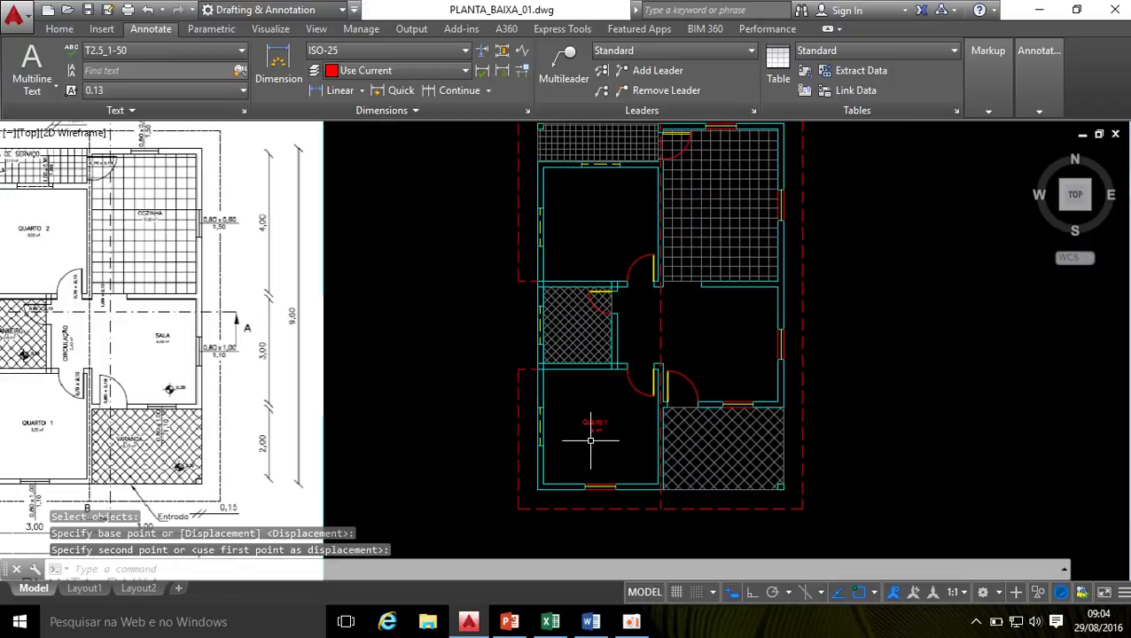
Step: Assign the Quarto 1 and 9 m² labels to the ARQTEXTO-2 layer and clear the selection
scroll(590, 440, down, 2)
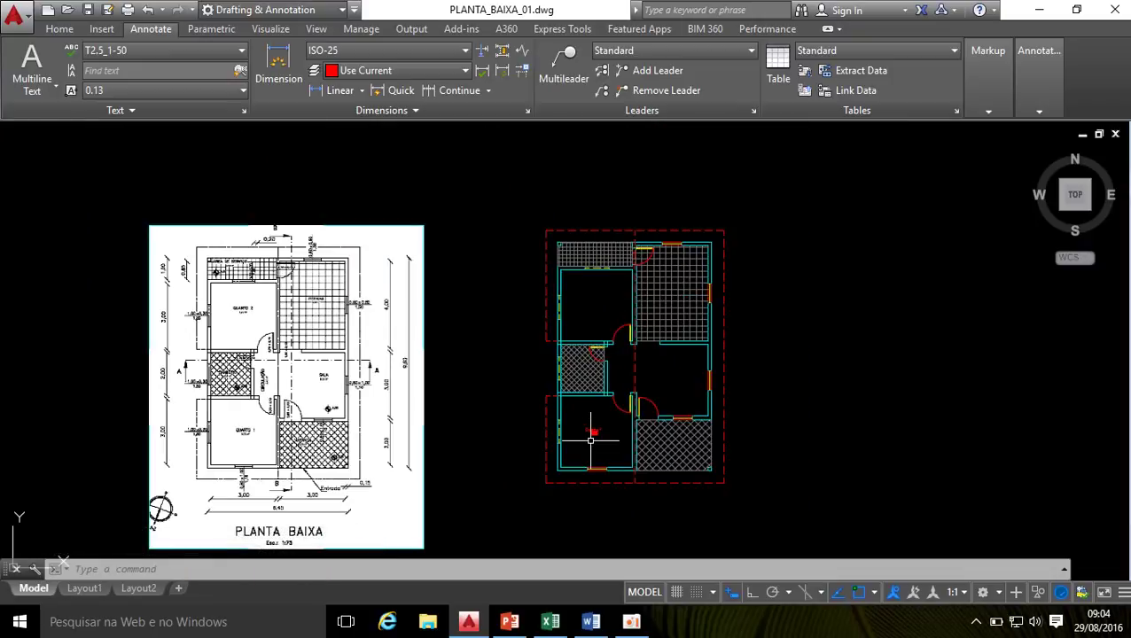
scroll(590, 440, up, 6)
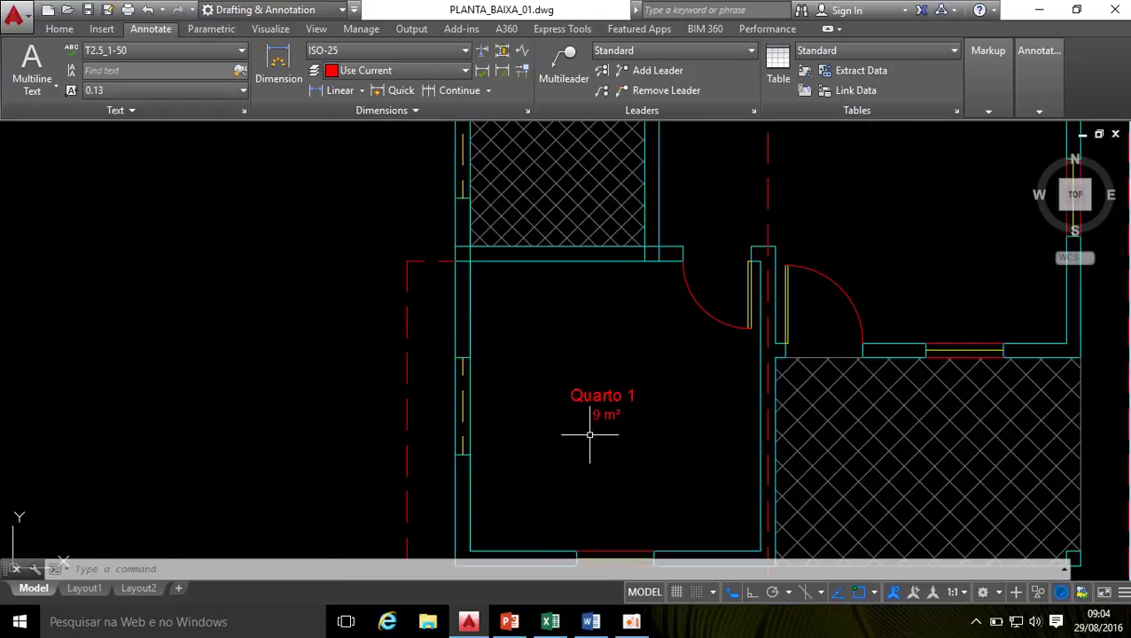
click(64, 32)
click(578, 409)
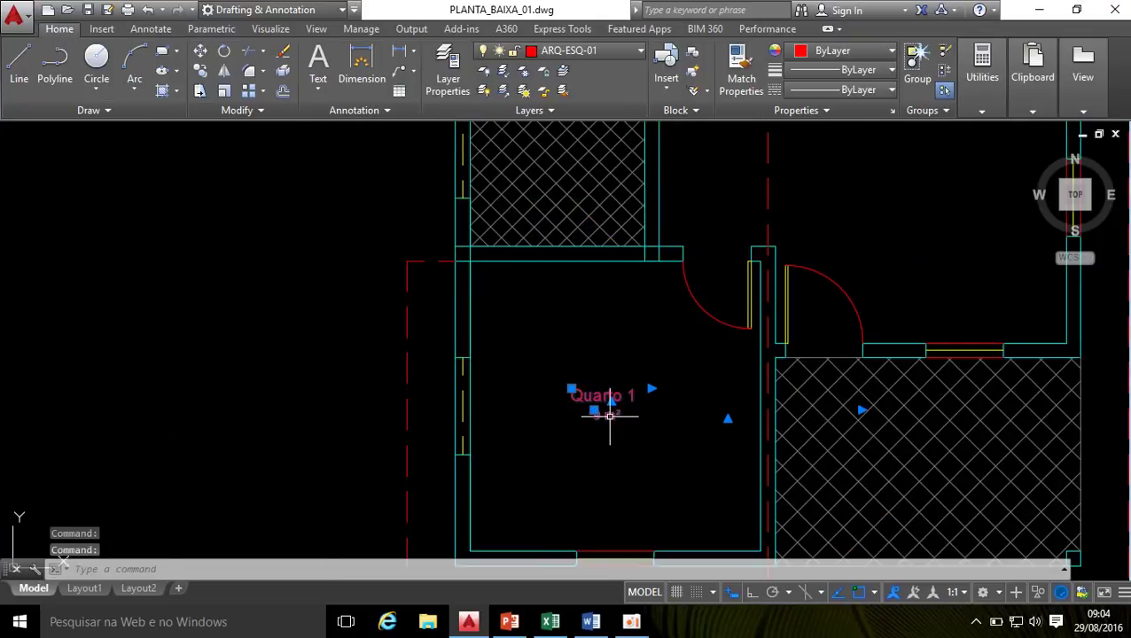
click(620, 55)
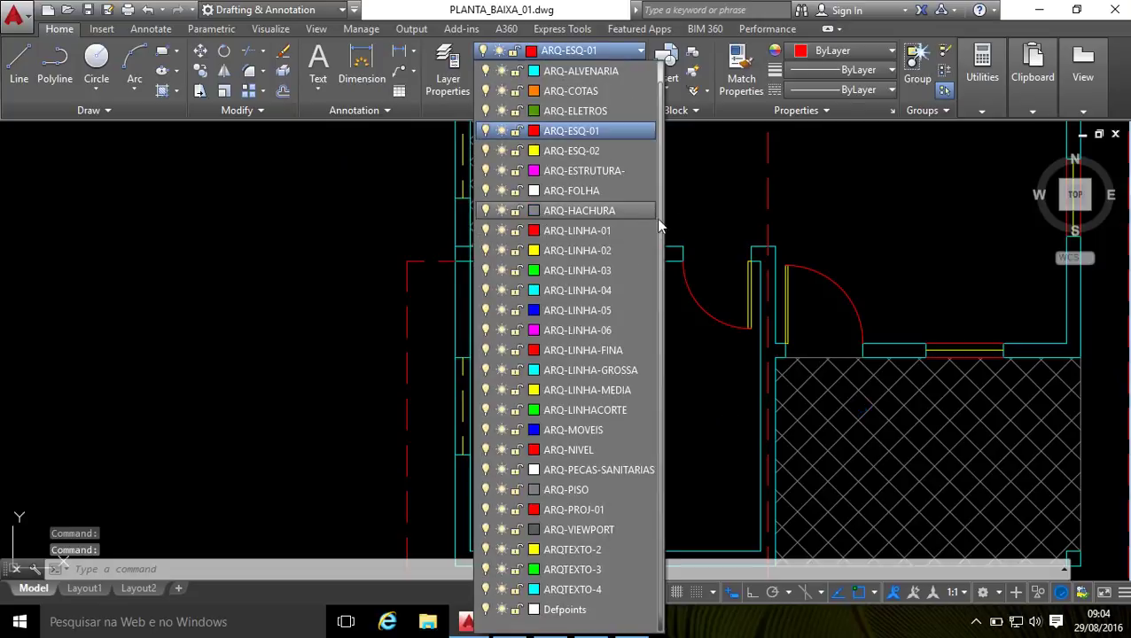
click(607, 551)
key(Escape)
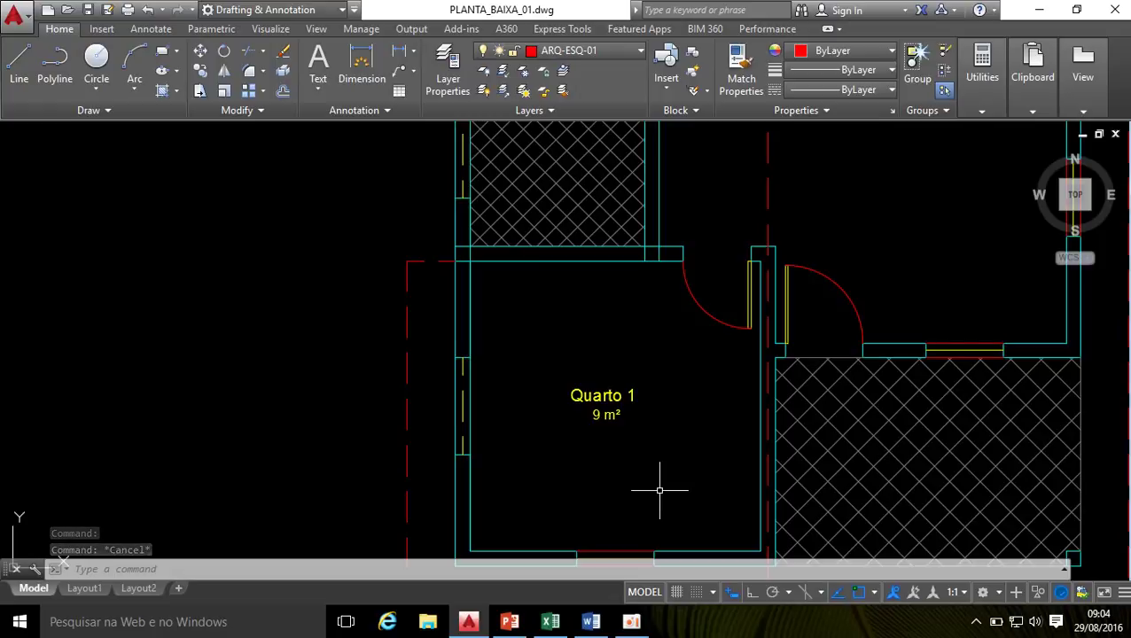
Step: Review the ARQTEXTO text layers in the drawing's layer list without changing the current layer
click(641, 45)
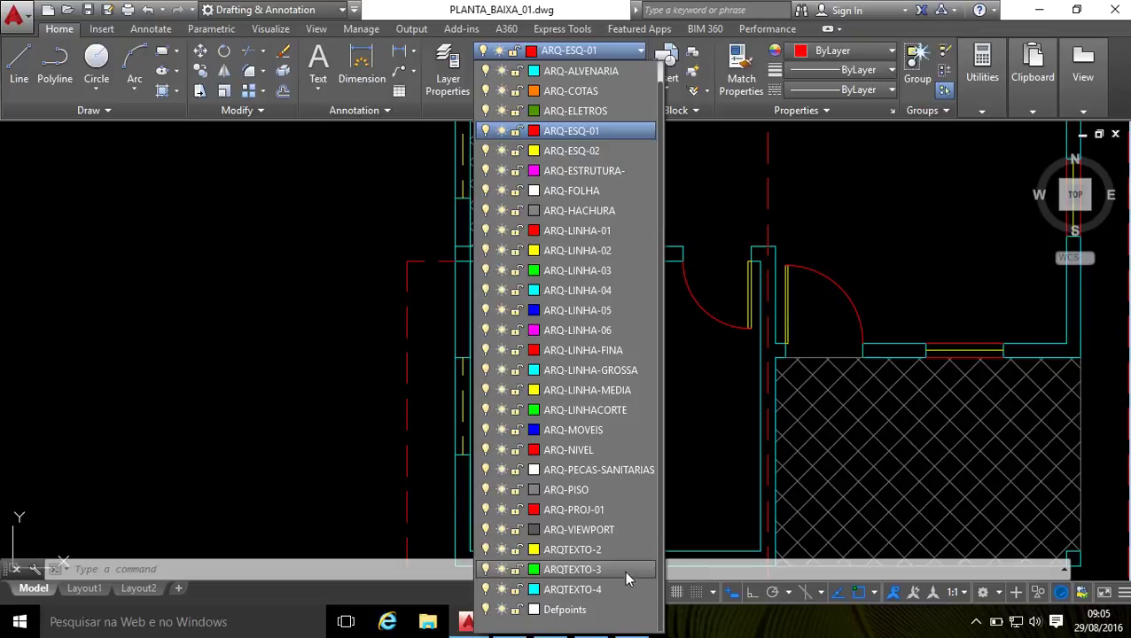
click(704, 216)
scroll(559, 363, down, 2)
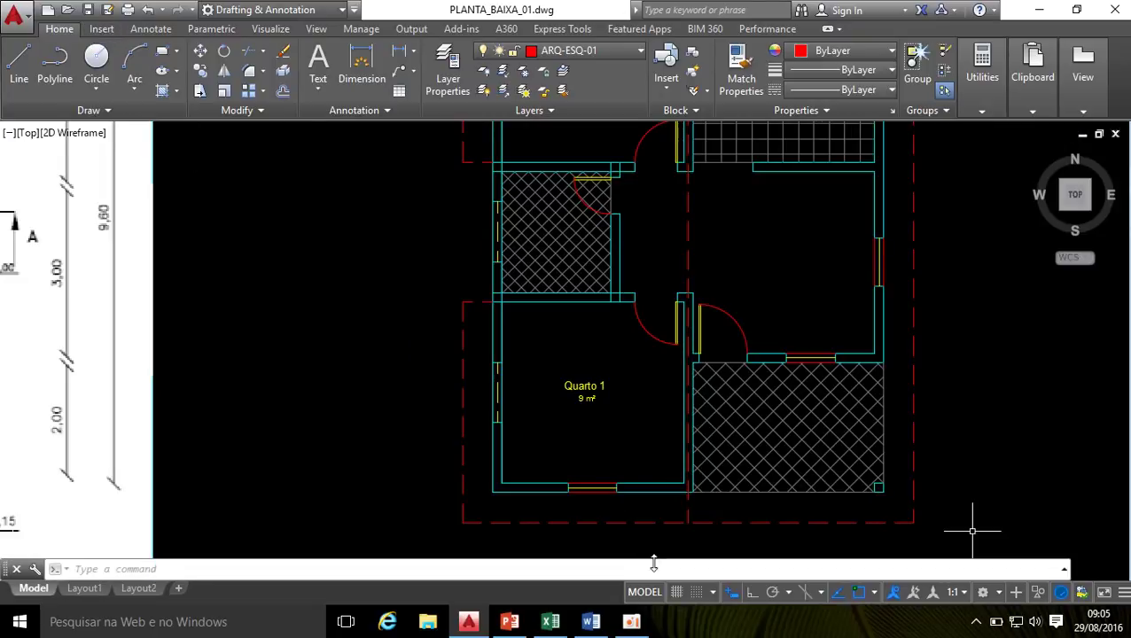
Step: Switch to the Word document and examine the Altura do Texto table of text heights per reduction scale
click(595, 624)
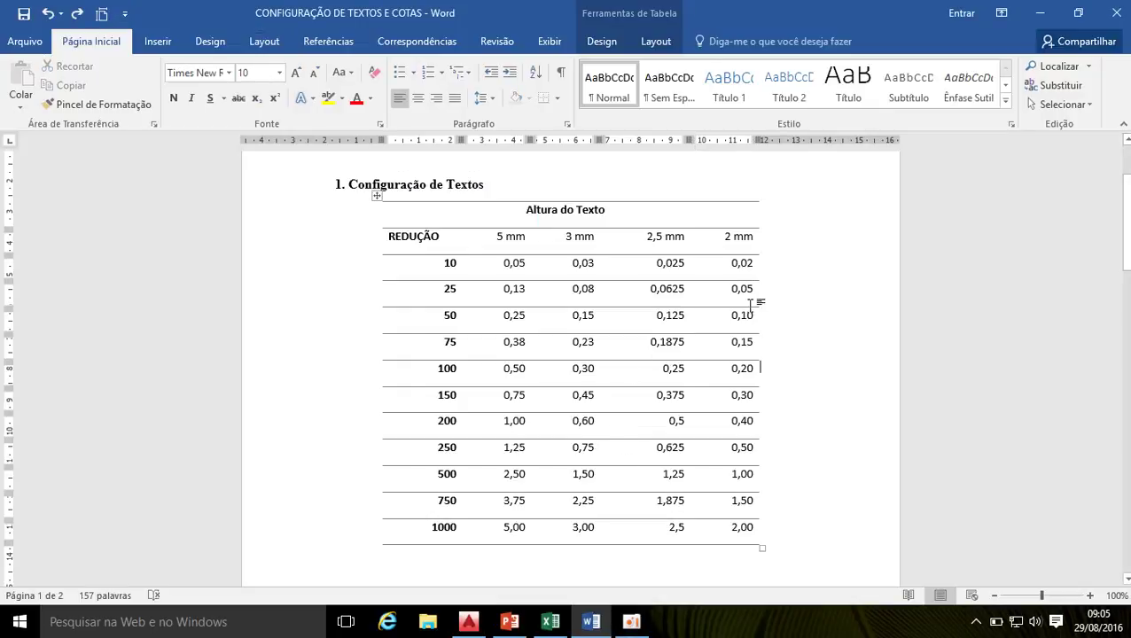
scroll(740, 280, down, 1)
scroll(740, 280, up, 1)
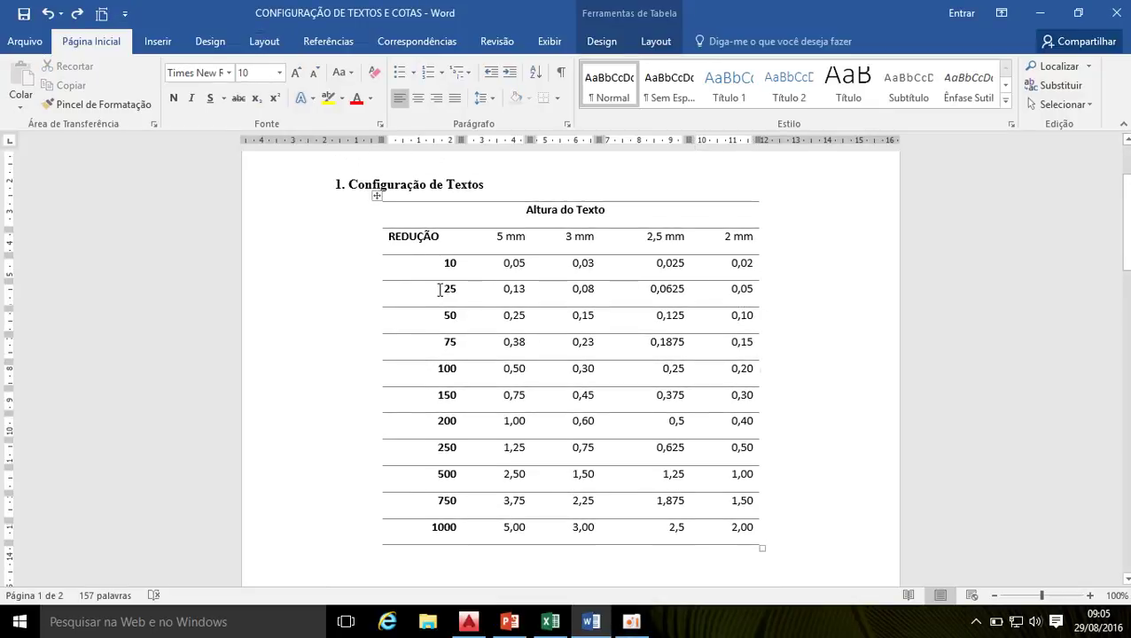